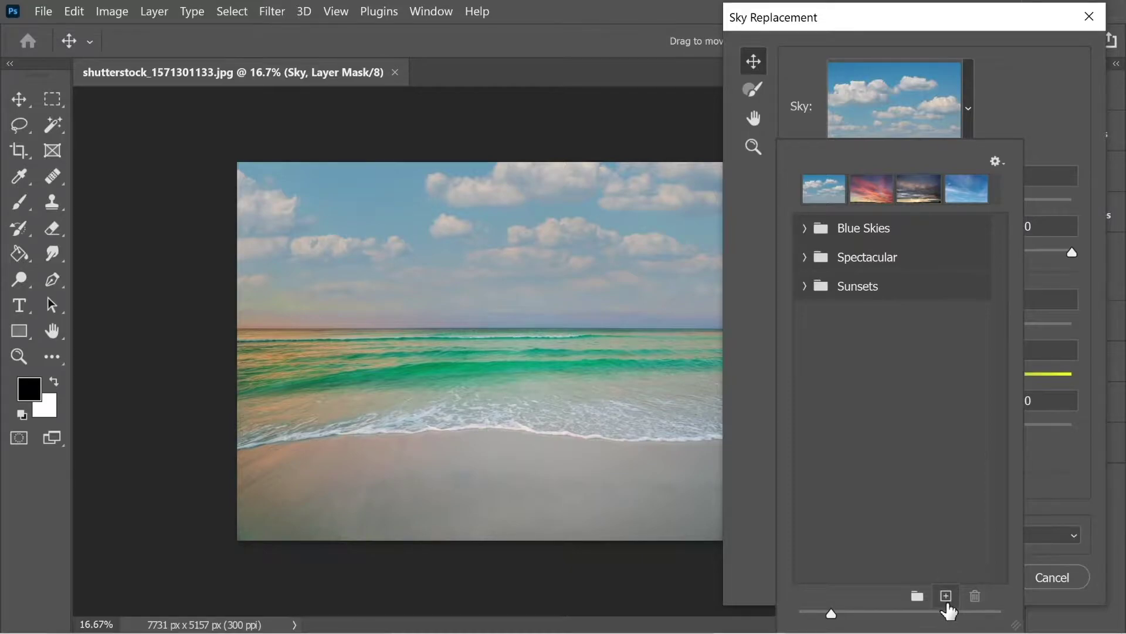
- Check where custom skies can be imported and browse the Blue Skies presets without changing the chosen sky
{"action": "left_click", "coordinate": [946, 597]}
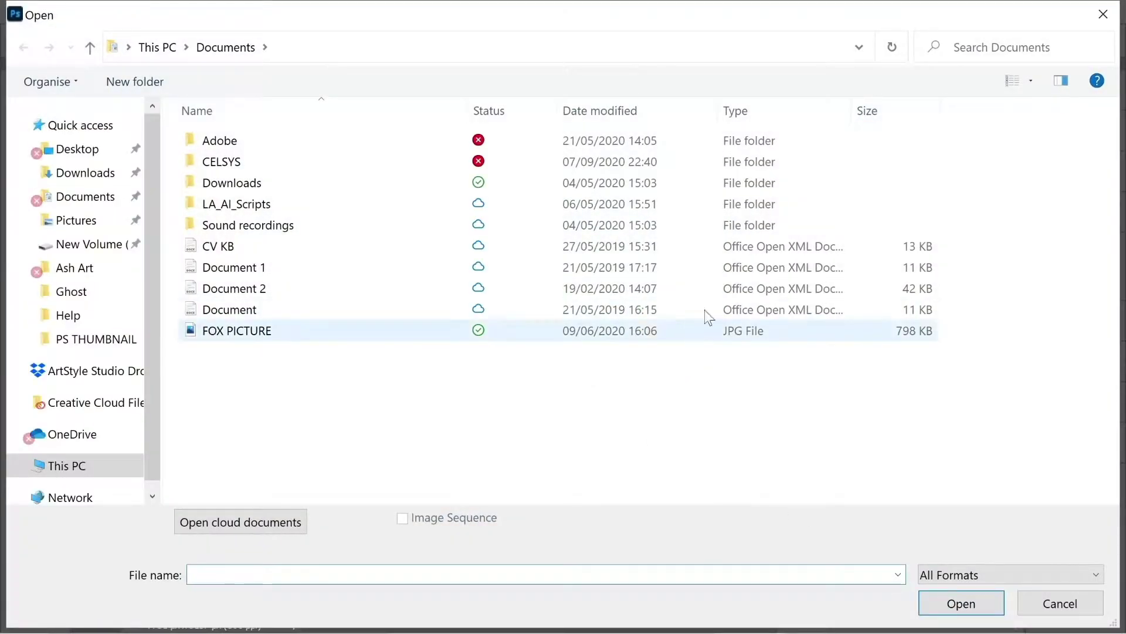
{"action": "left_click", "coordinate": [1109, 10]}
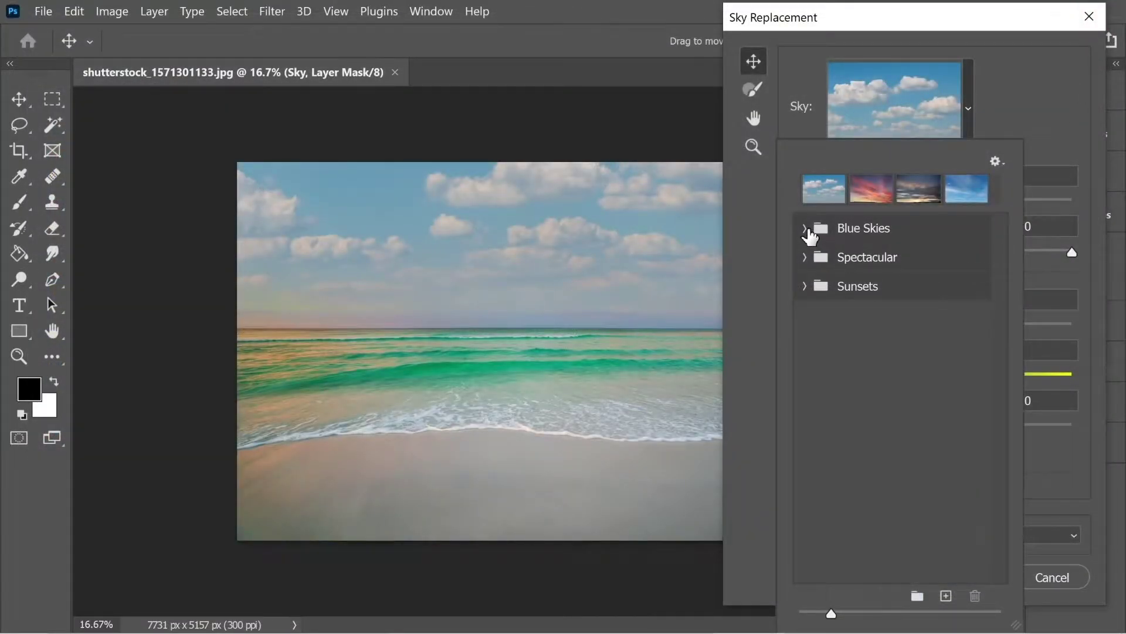
{"action": "left_click", "coordinate": [805, 229]}
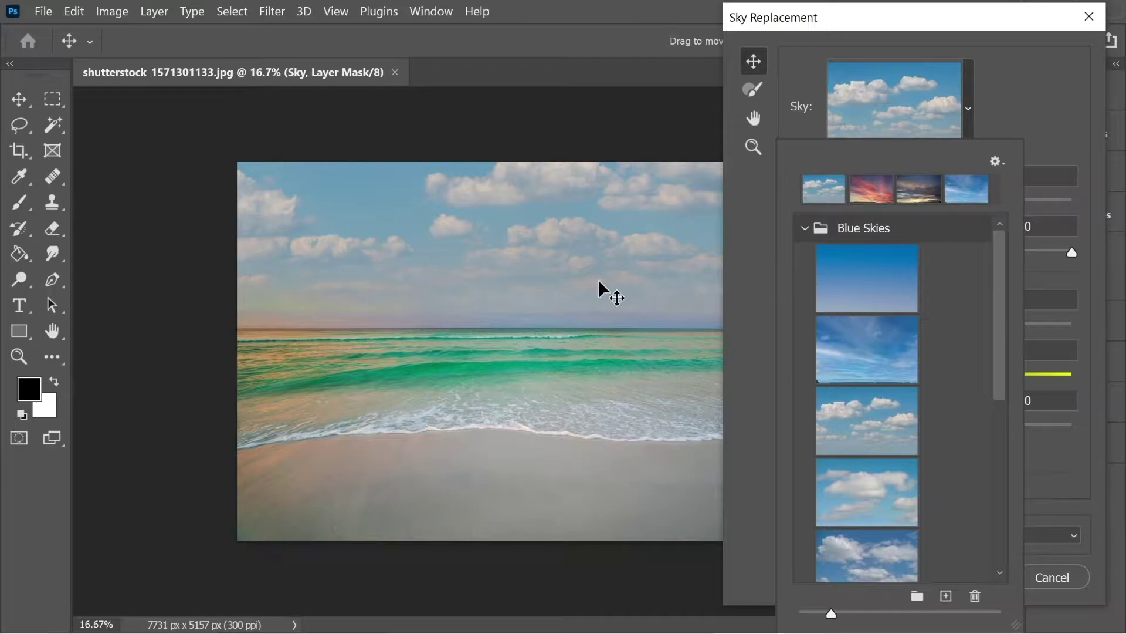
{"action": "left_click", "coordinate": [1048, 123]}
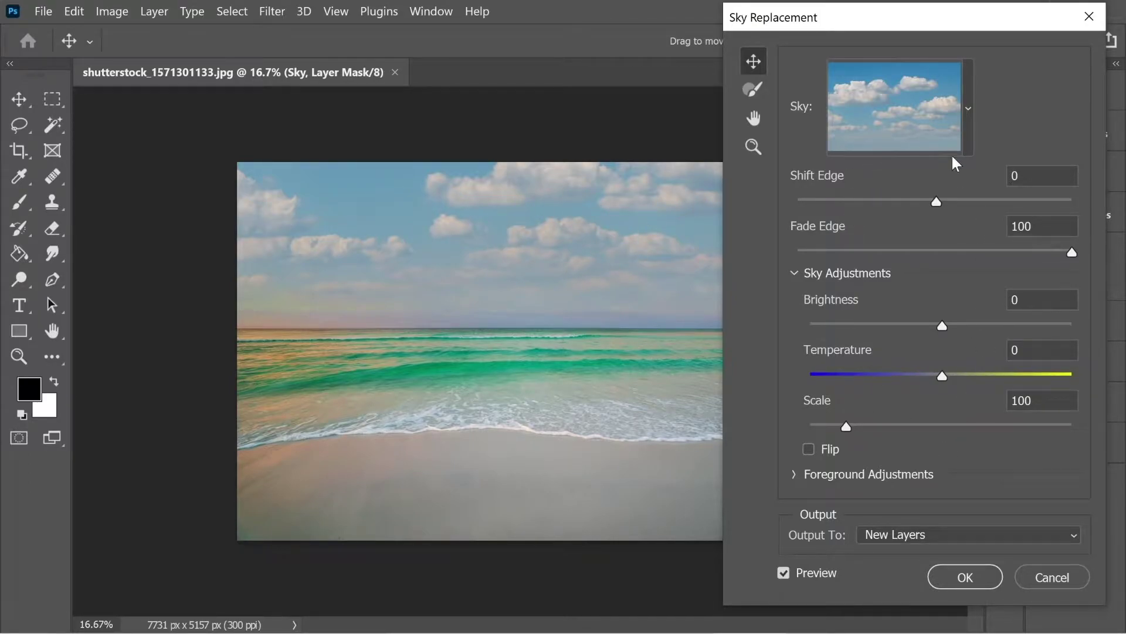
- Try Shift Edge at 100 and -100 and Fade Edge at 0, restoring them to 0 and 100 respectively
{"action": "left_click_drag", "start_coordinate": [935, 203], "coordinate": [1092, 204]}
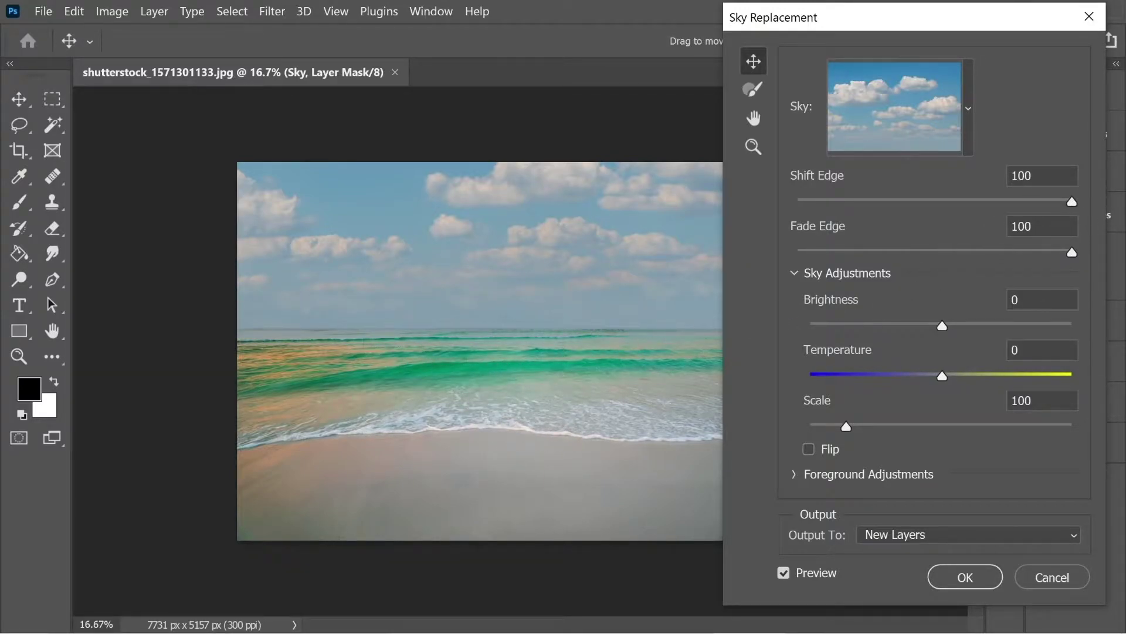
{"action": "left_click_drag", "start_coordinate": [824, 202], "coordinate": [795, 201]}
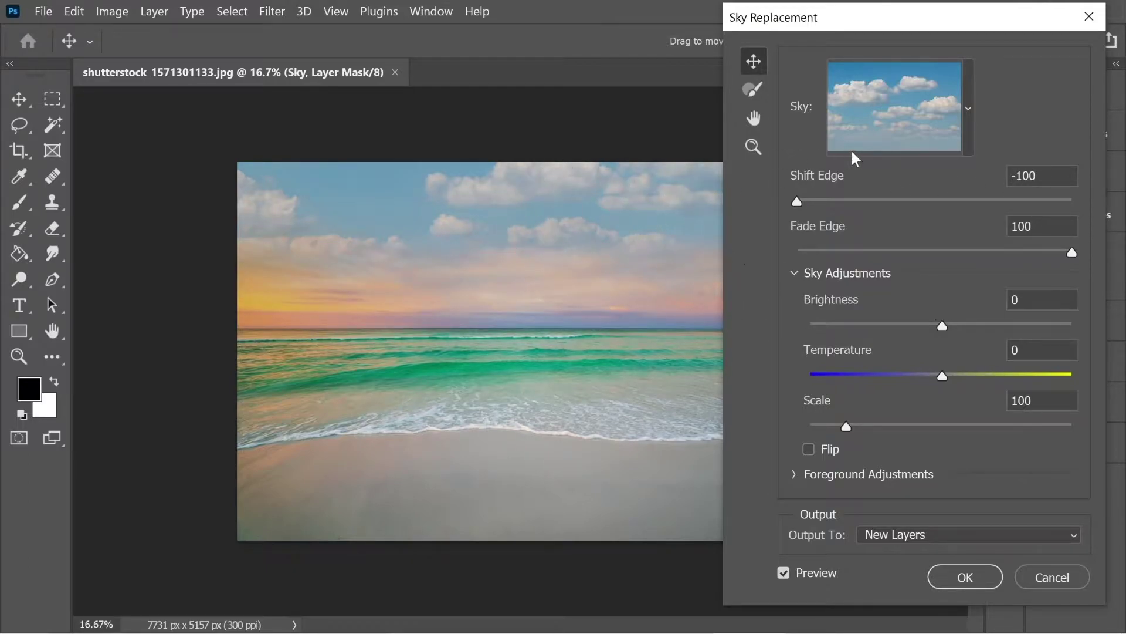
{"action": "double_click", "coordinate": [1025, 176]}
{"action": "type", "text": "0"}
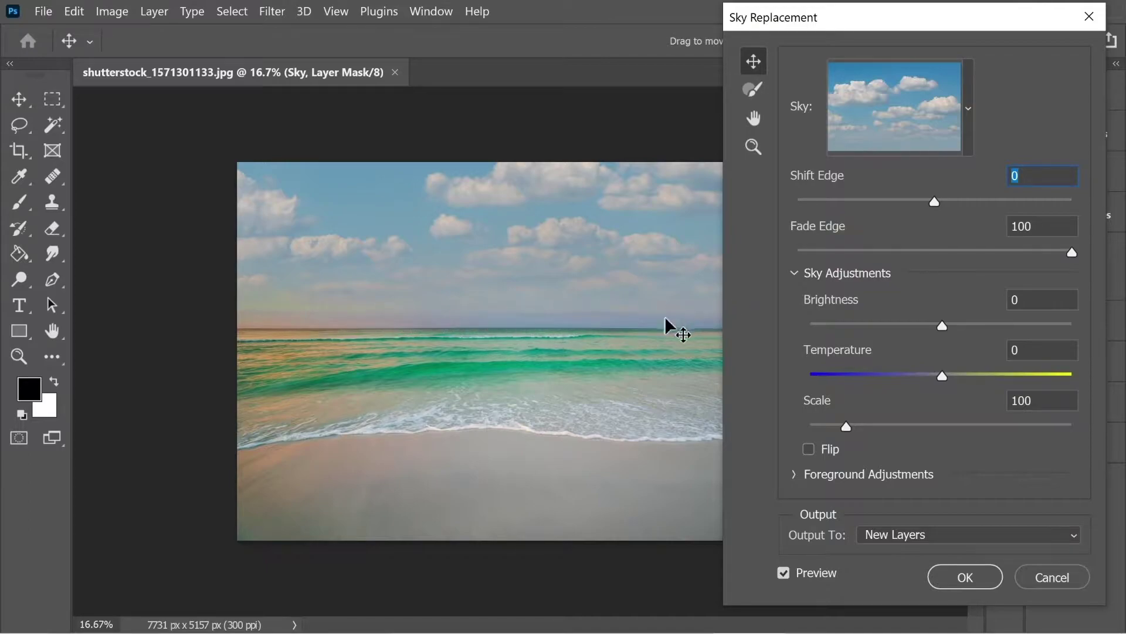
{"action": "left_click_drag", "start_coordinate": [1073, 253], "coordinate": [673, 272]}
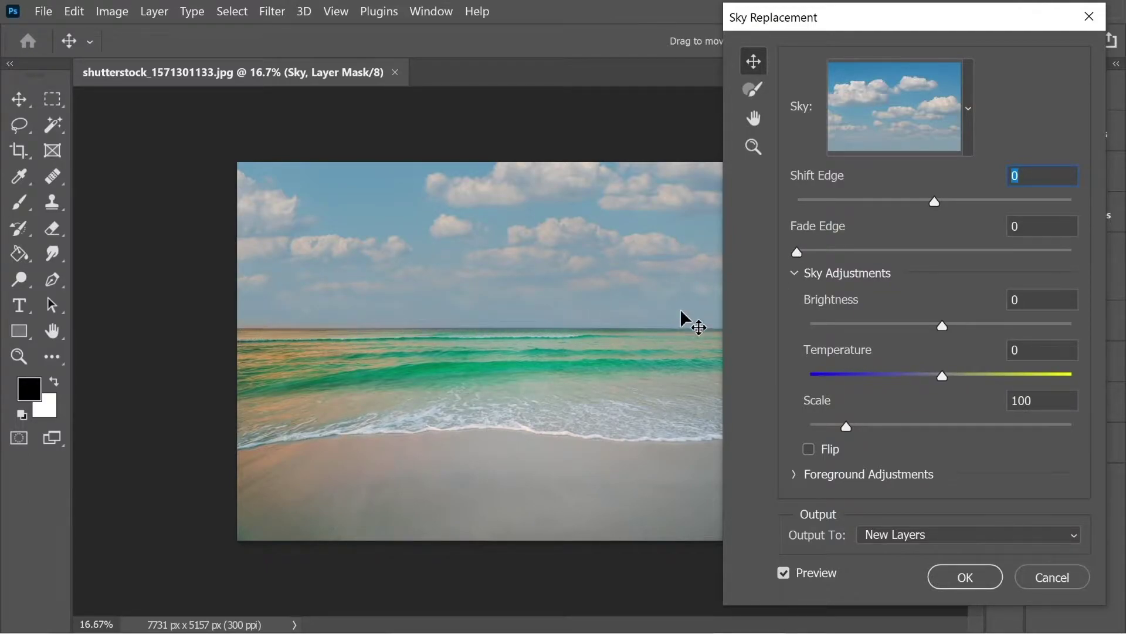
{"action": "left_click_drag", "start_coordinate": [797, 251], "coordinate": [1073, 254]}
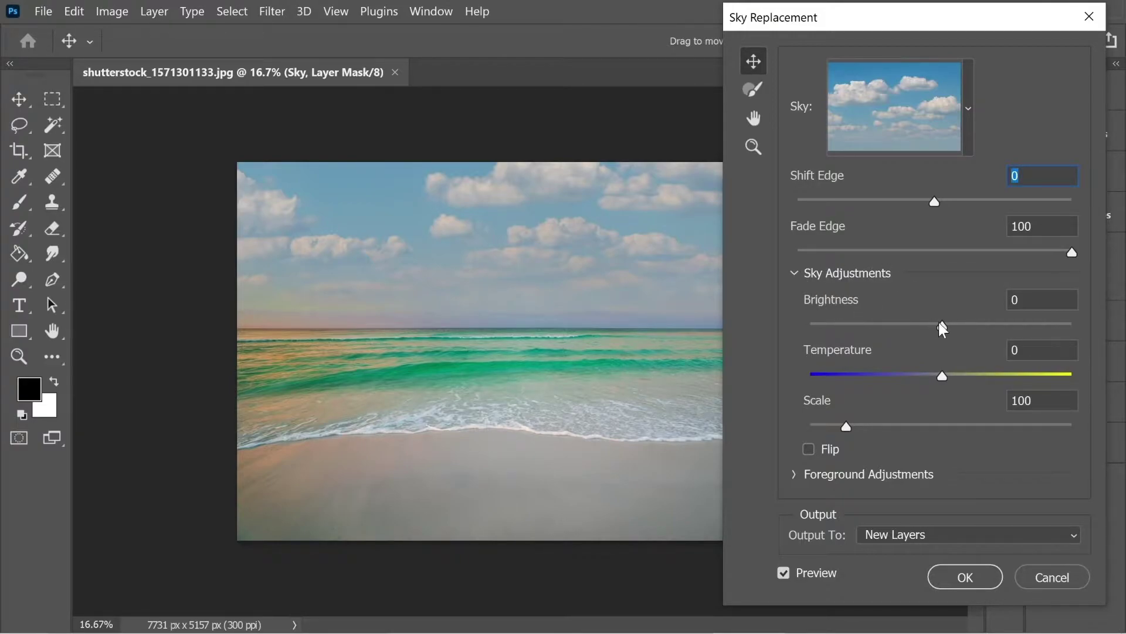
- Try different sky Brightness values and a Temperature of -100, resetting both adjustments to 0
{"action": "left_click_drag", "start_coordinate": [1005, 328], "coordinate": [888, 326]}
{"action": "left_click_drag", "start_coordinate": [1032, 300], "coordinate": [1012, 299]}
{"action": "type", "text": "90"}
{"action": "left_click_drag", "start_coordinate": [944, 380], "coordinate": [770, 381]}
{"action": "key", "text": "Tab"}
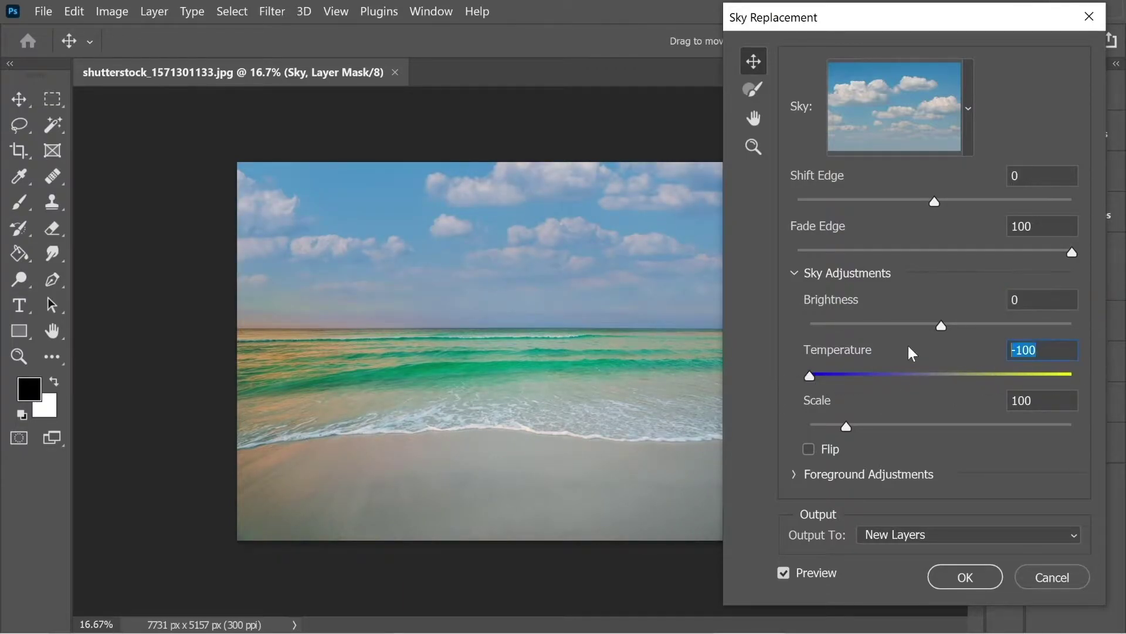
{"action": "type", "text": "0"}
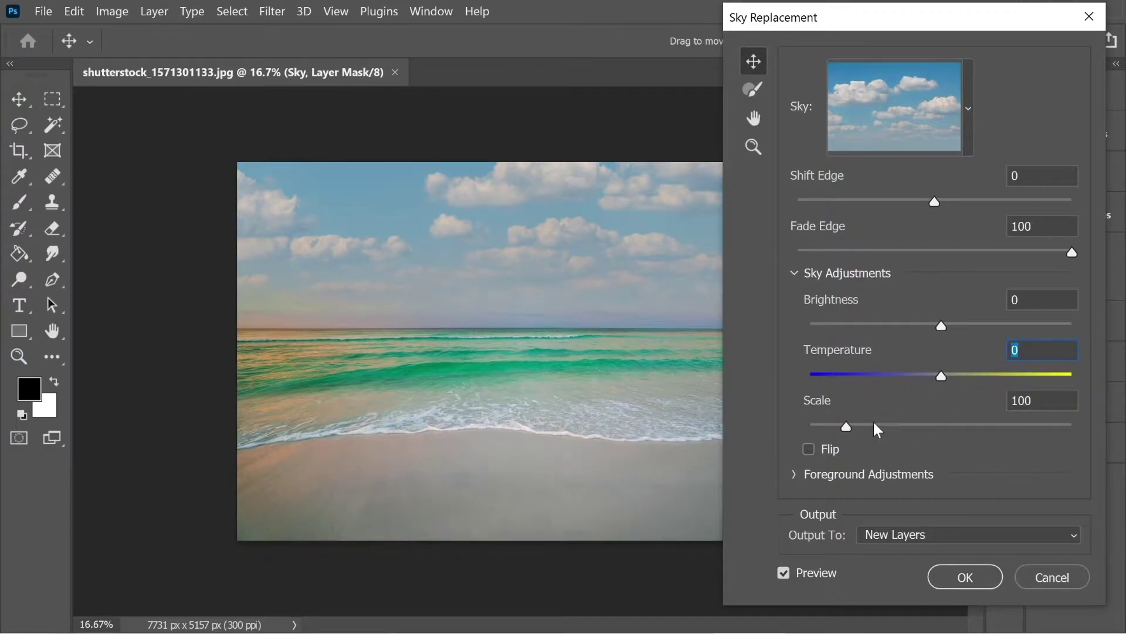
- Try the sky at a Scale of 82 and flipped, restoring Scale to 100 and the unflipped sky
{"action": "mouse_move", "coordinate": [850, 424]}
{"action": "left_mouse_down"}
{"action": "mouse_move", "coordinate": [884, 424]}
{"action": "mouse_move", "coordinate": [834, 427]}
{"action": "left_mouse_up"}
{"action": "key", "text": "Tab"}
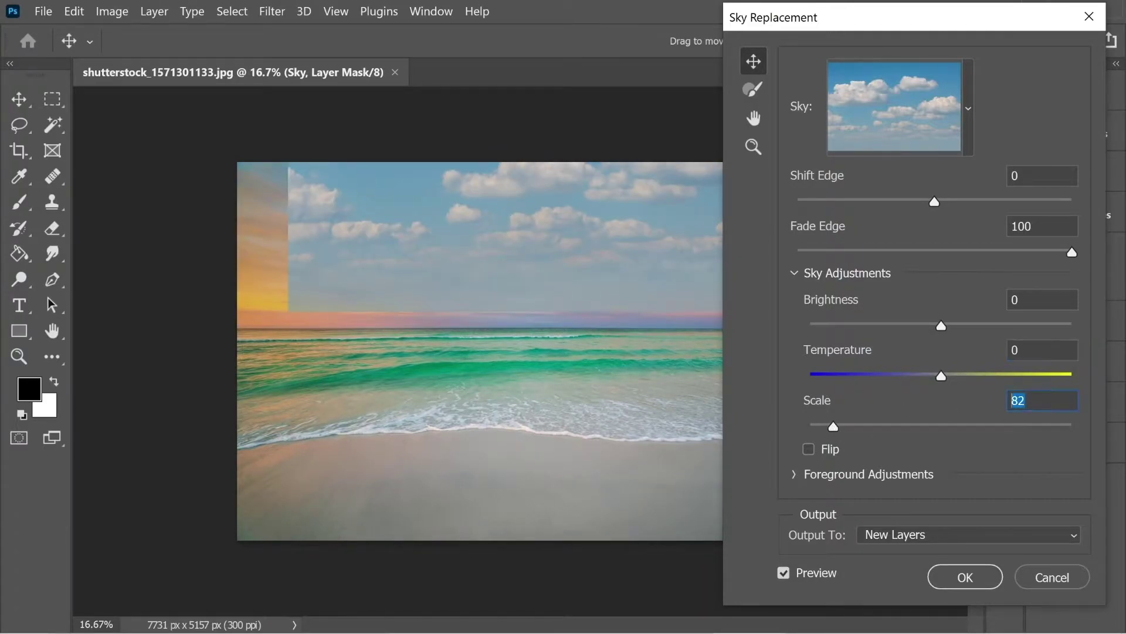
{"action": "type", "text": "100"}
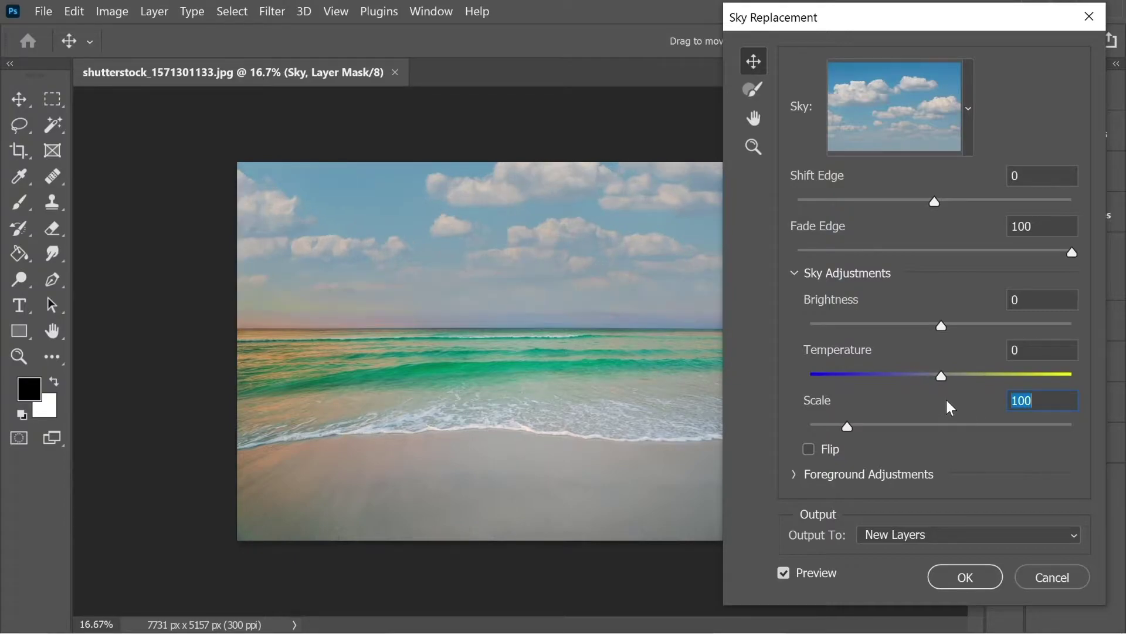
{"action": "left_click", "coordinate": [812, 450]}
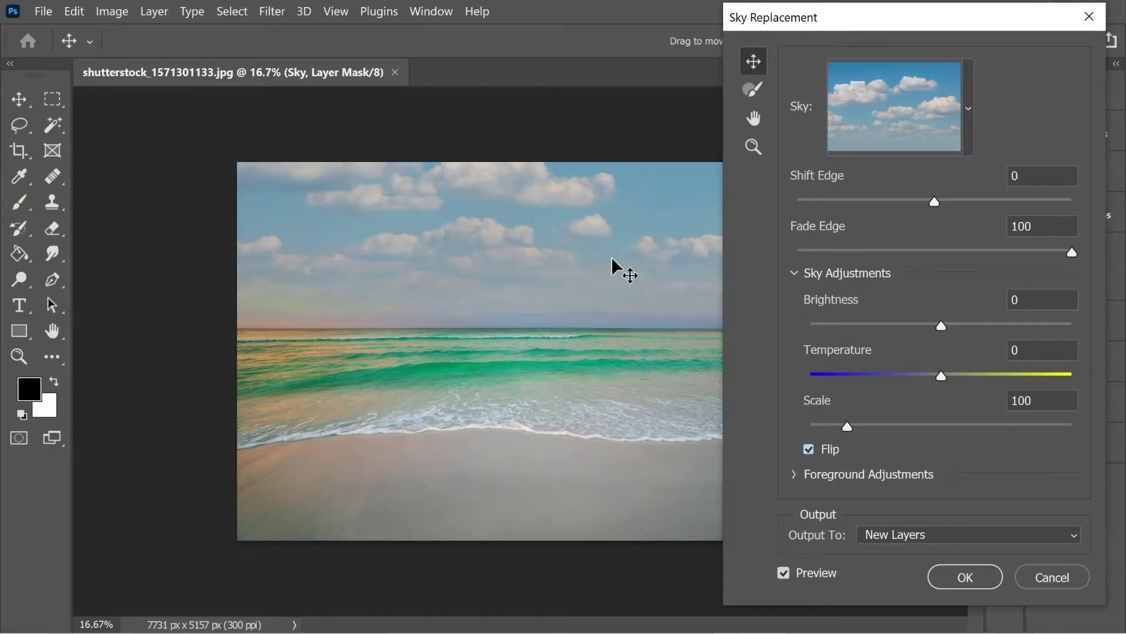
{"action": "left_click", "coordinate": [812, 449]}
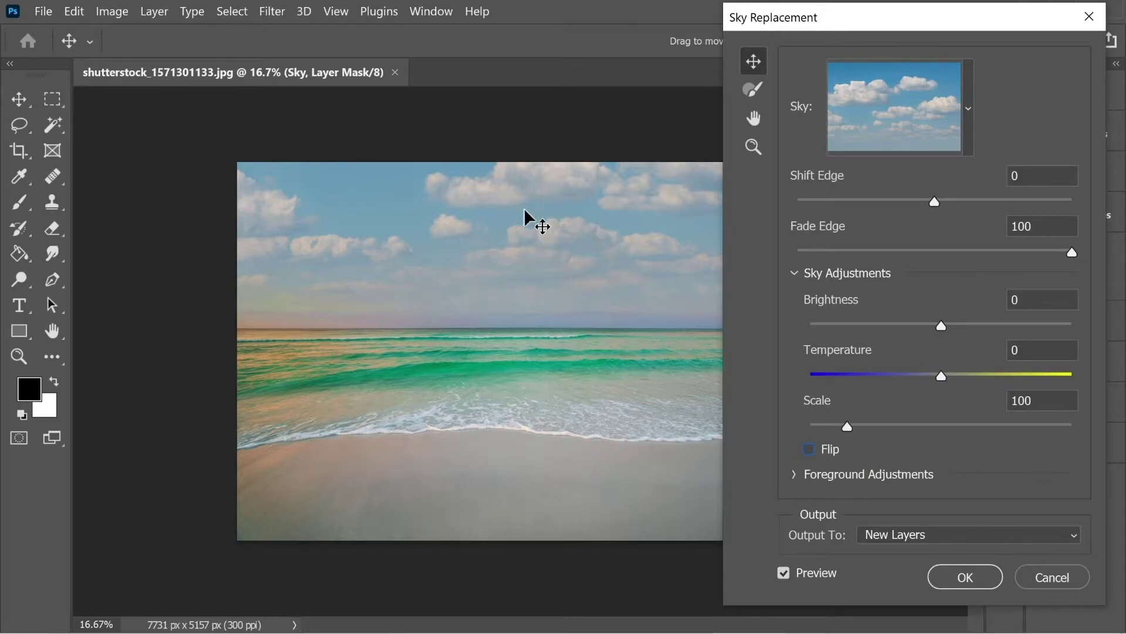
- Try Screen as the foreground Lighting Mode and switch it back to Multiply
{"action": "left_click", "coordinate": [794, 475]}
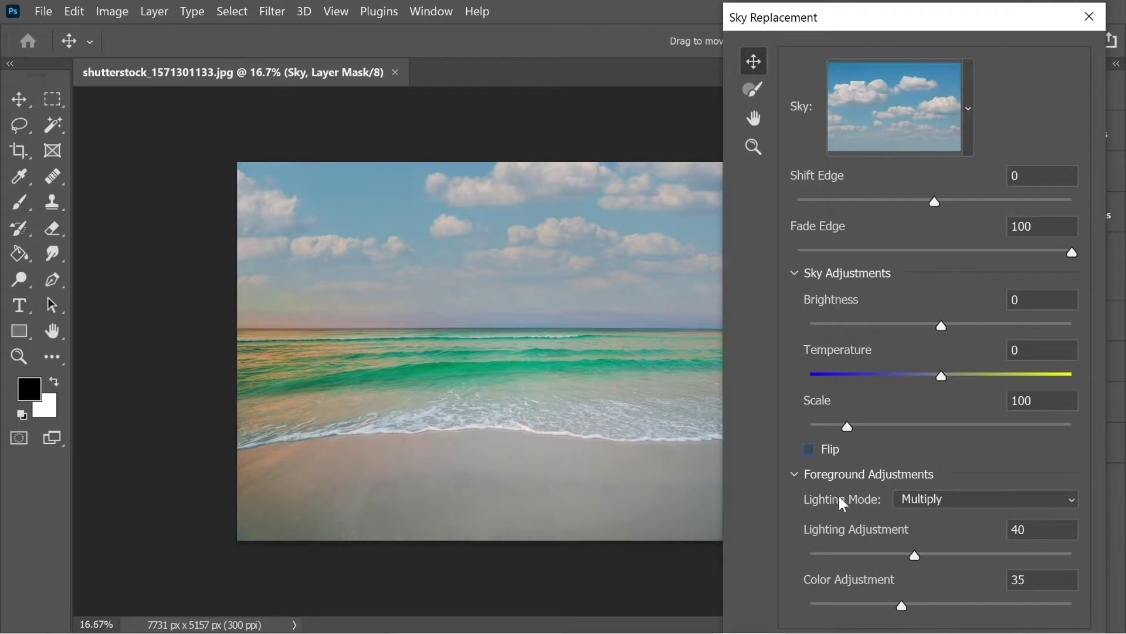
{"action": "left_click", "coordinate": [919, 505]}
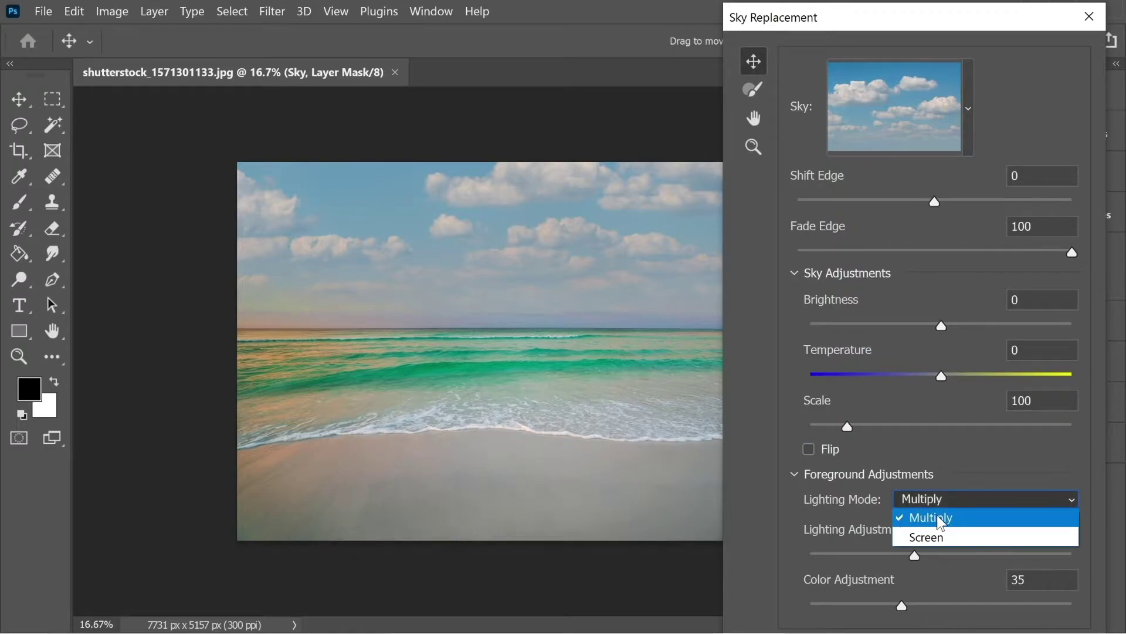
{"action": "left_click", "coordinate": [931, 537]}
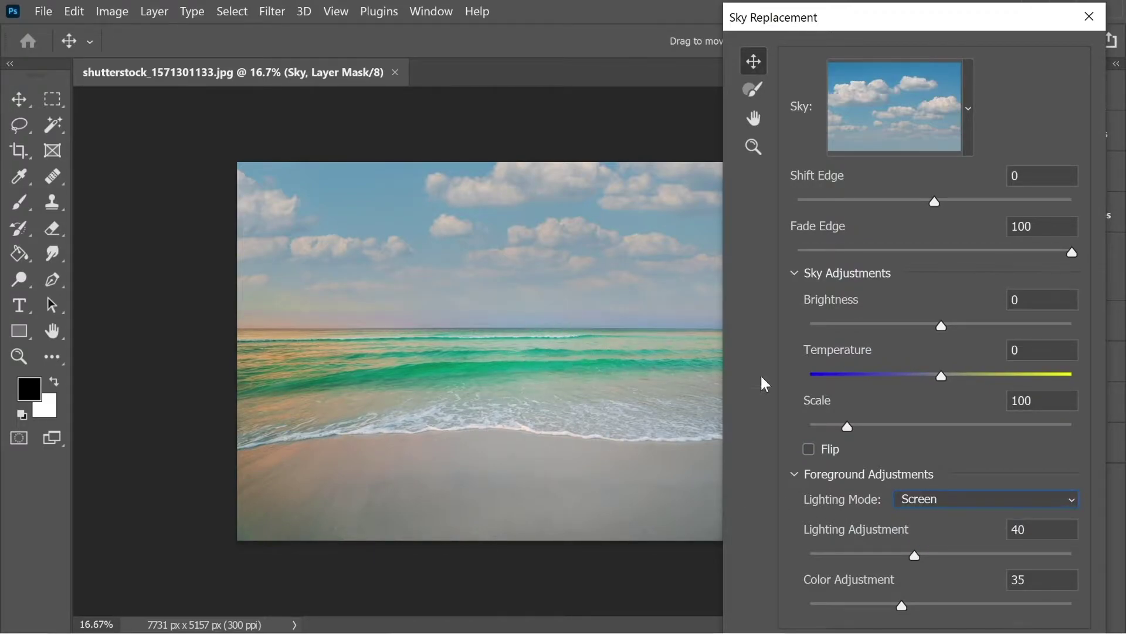
{"action": "left_click", "coordinate": [927, 501]}
{"action": "left_click", "coordinate": [917, 511]}
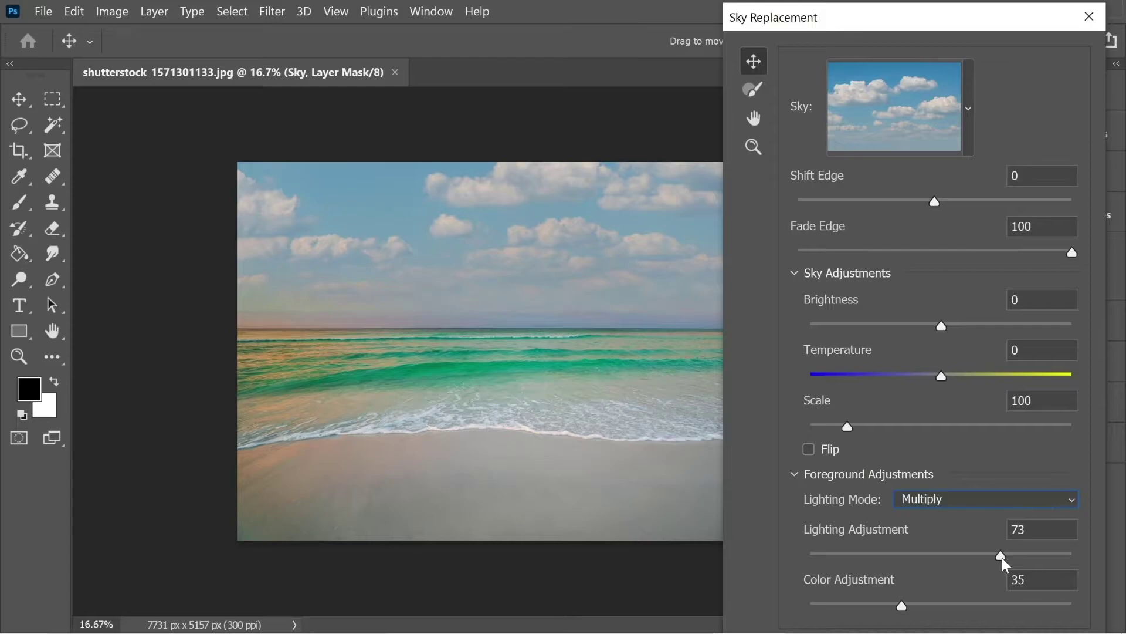
- Set the foreground Lighting Adjustment to 35 and apply the sky replacement as new layers
{"action": "left_click_drag", "start_coordinate": [1048, 557], "coordinate": [858, 555]}
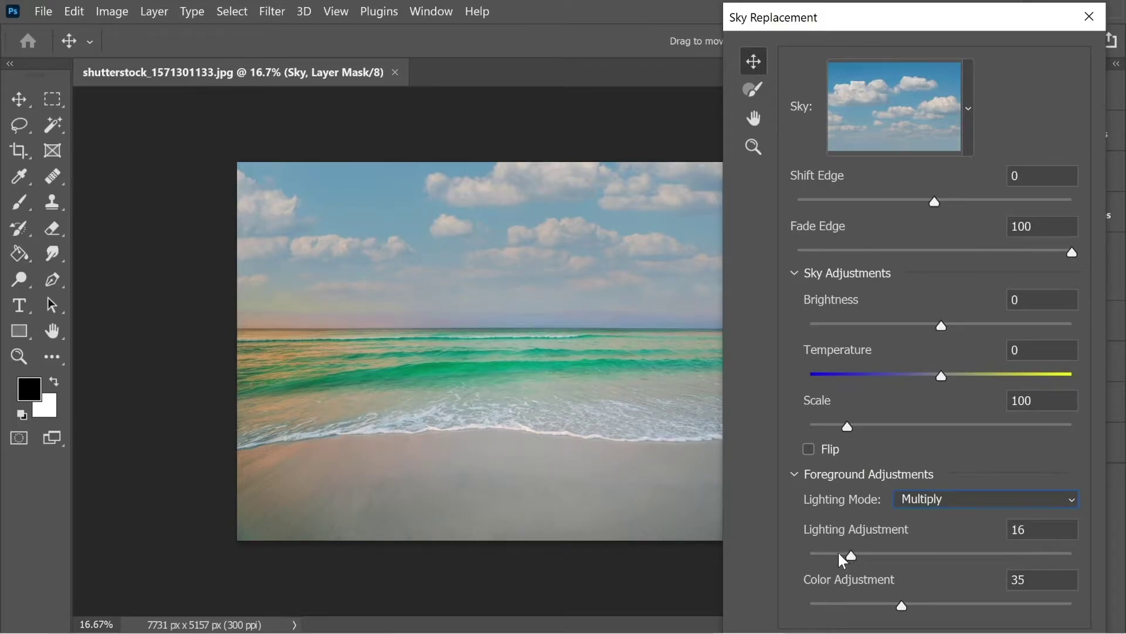
{"action": "key", "text": "Tab"}
{"action": "type", "text": "35"}
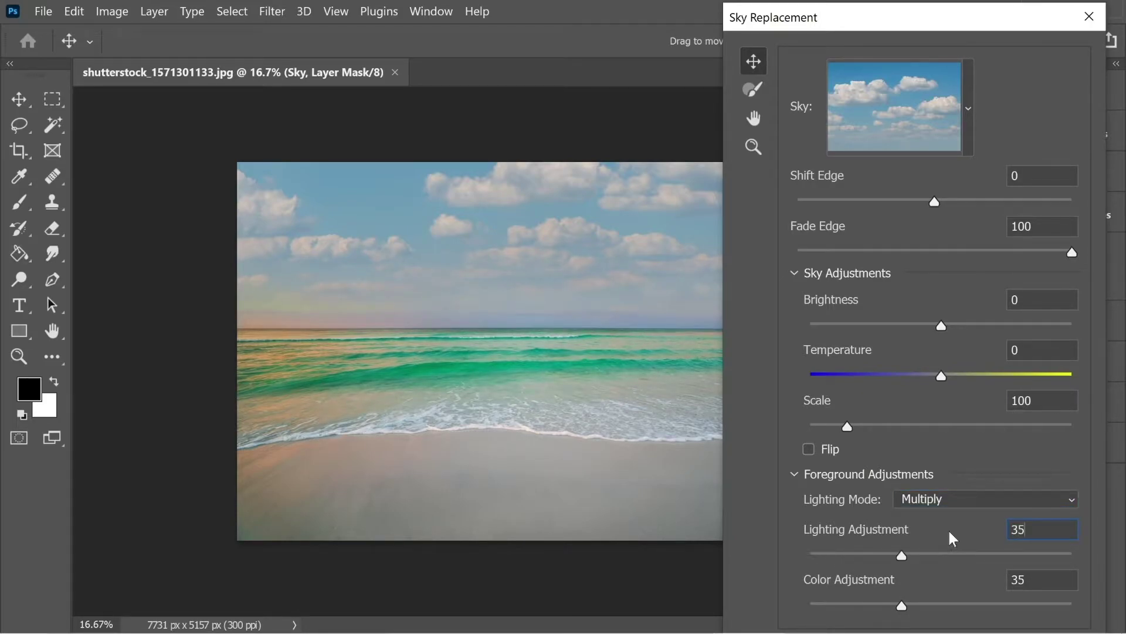
{"action": "left_click", "coordinate": [799, 476]}
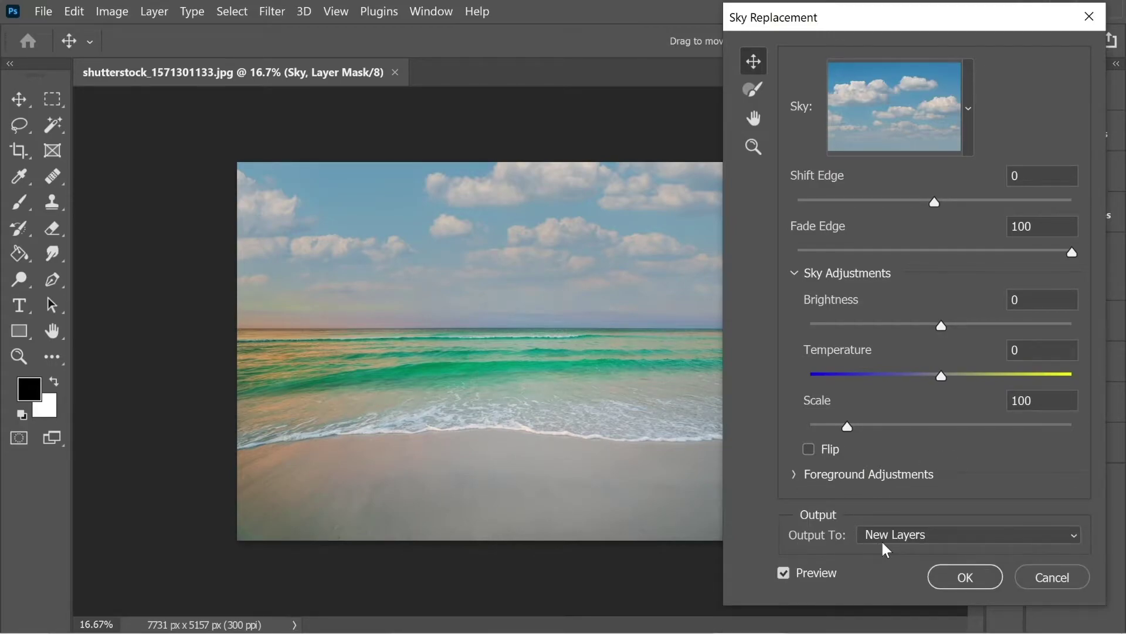
{"action": "left_click", "coordinate": [966, 578]}
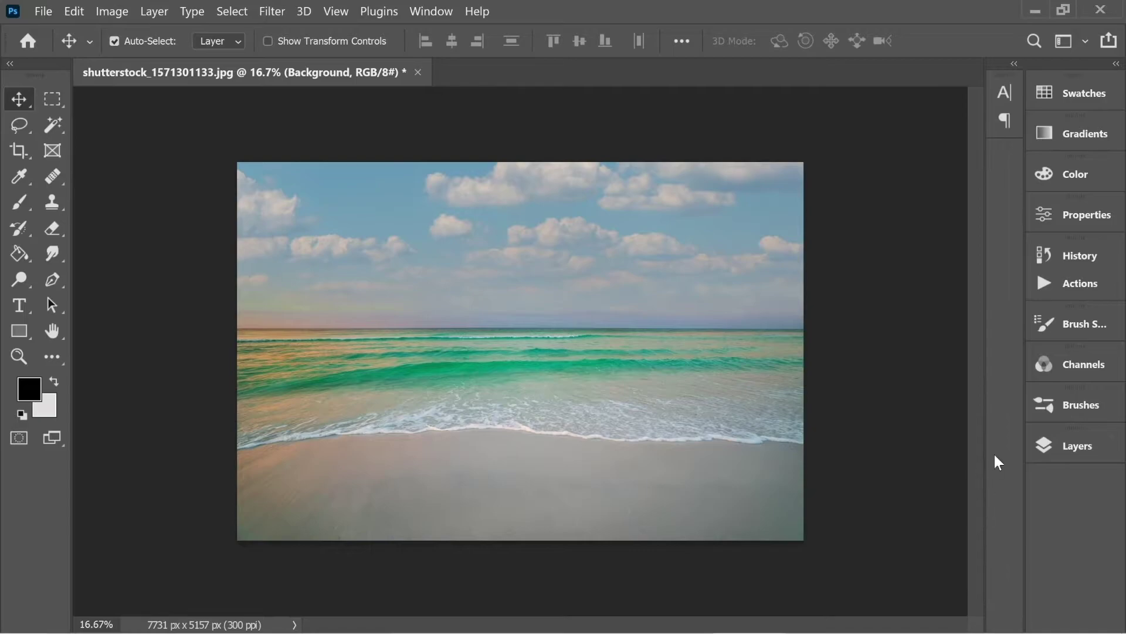
- Try painting white on the Sky layer mask along the horizon to extend the new sky, and undo the strokes
{"action": "left_click", "coordinate": [1083, 447]}
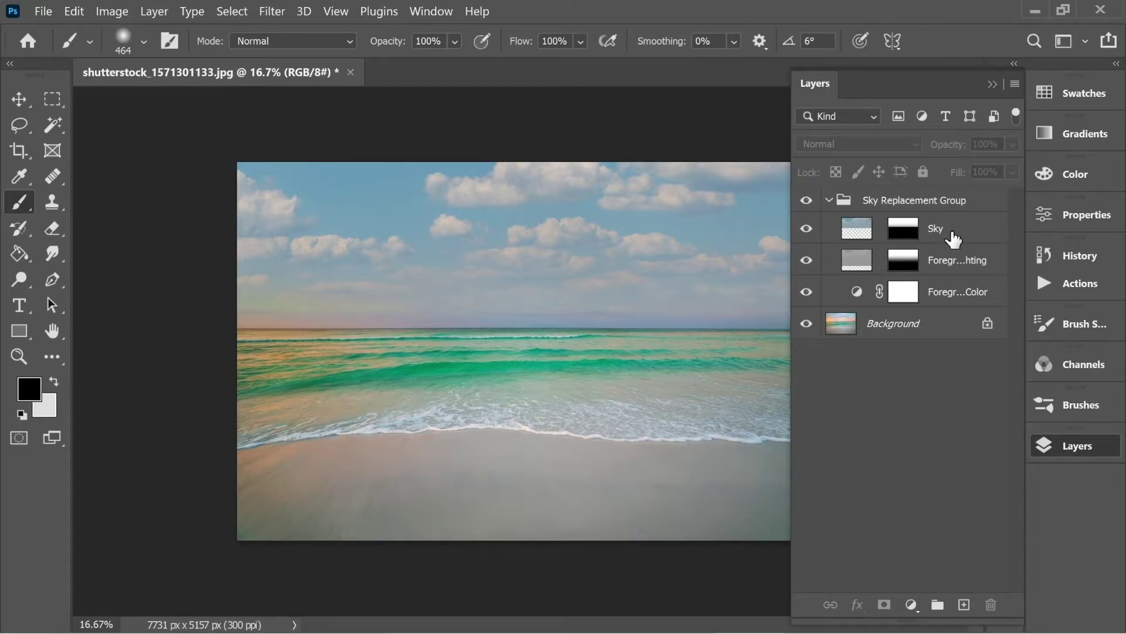
{"action": "left_click", "coordinate": [906, 232]}
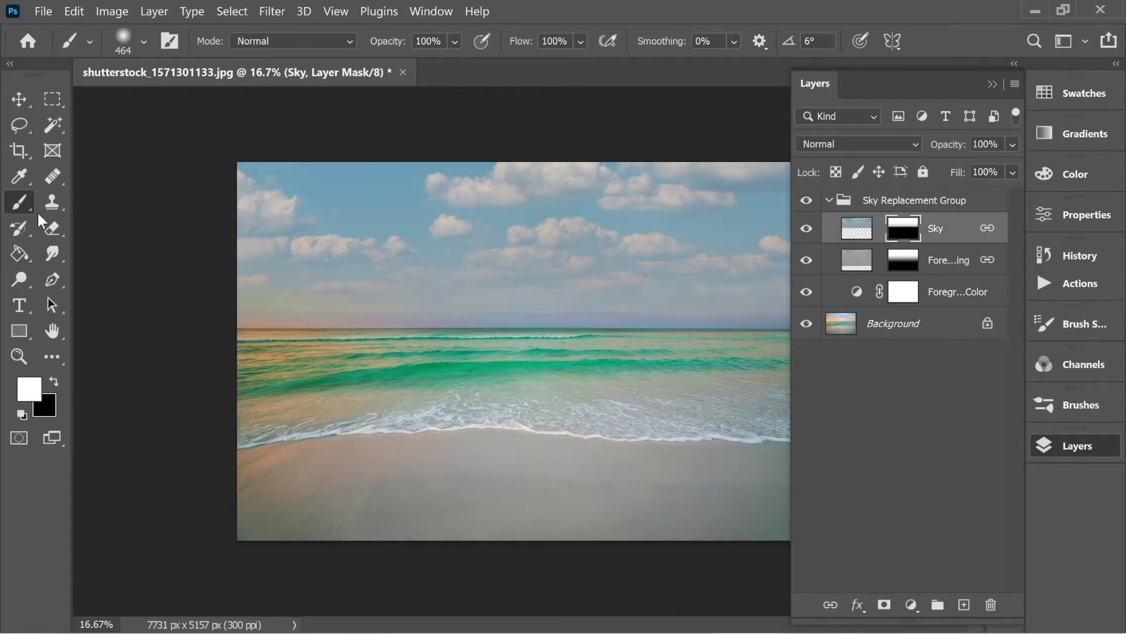
{"action": "mouse_move", "coordinate": [546, 302]}
{"action": "left_mouse_down"}
{"action": "mouse_move", "coordinate": [465, 316]}
{"action": "mouse_move", "coordinate": [417, 366]}
{"action": "left_mouse_up"}
{"action": "left_click_drag", "start_coordinate": [331, 333], "coordinate": [370, 321]}
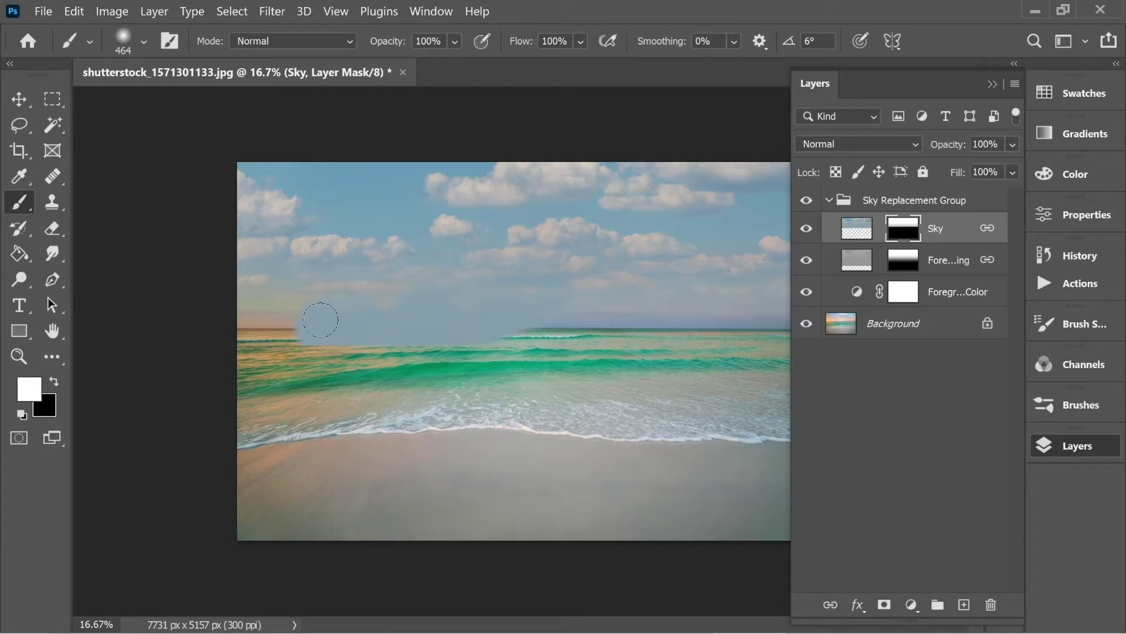
{"action": "key", "text": "ctrl+z"}
{"action": "key", "text": "ctrl+z"}
- Try painting black on the Sky layer mask above the horizon to reveal the original sunset, and undo the stroke
{"action": "left_click", "coordinate": [54, 382]}
{"action": "mouse_move", "coordinate": [488, 254]}
{"action": "left_mouse_down"}
{"action": "mouse_move", "coordinate": [531, 266]}
{"action": "mouse_move", "coordinate": [581, 261]}
{"action": "mouse_move", "coordinate": [598, 242]}
{"action": "mouse_move", "coordinate": [617, 276]}
{"action": "left_mouse_up"}
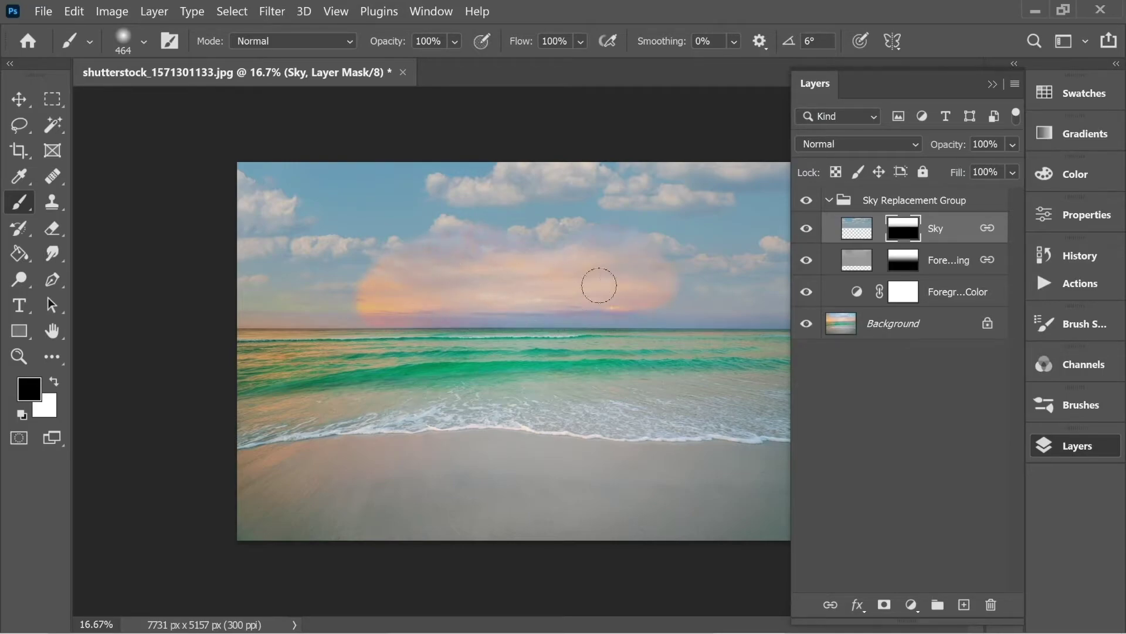
{"action": "key", "text": "ctrl+z"}
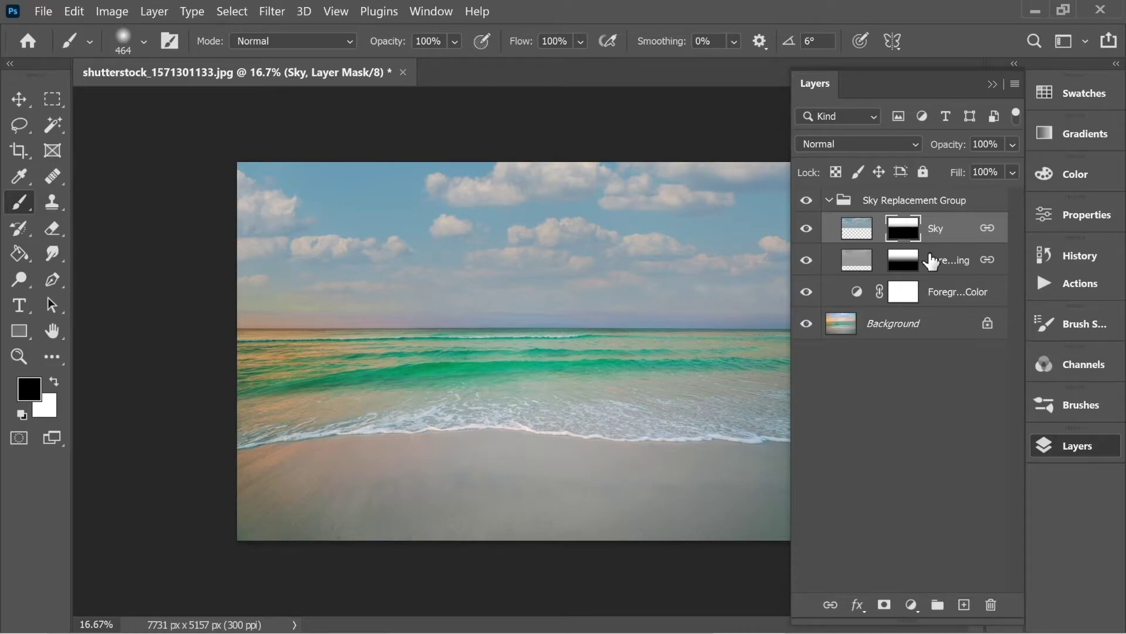
- Paint black along the horizon on the Foreground Lighting layer mask with the Brush at 34% opacity and size 1811
{"action": "left_click", "coordinate": [958, 265]}
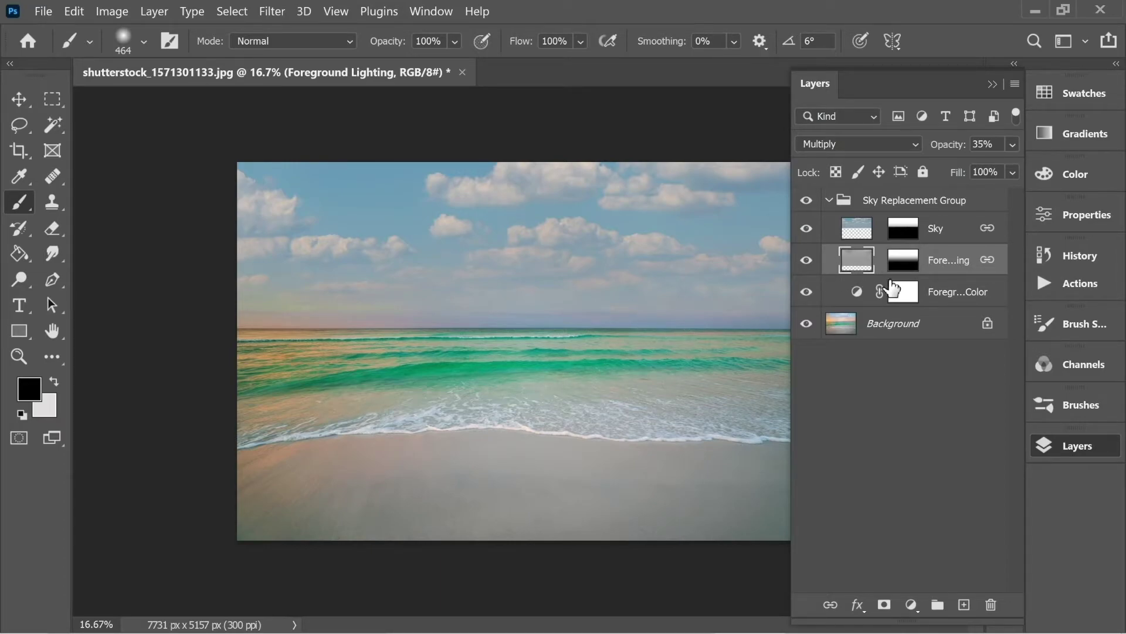
{"action": "left_click", "coordinate": [902, 263]}
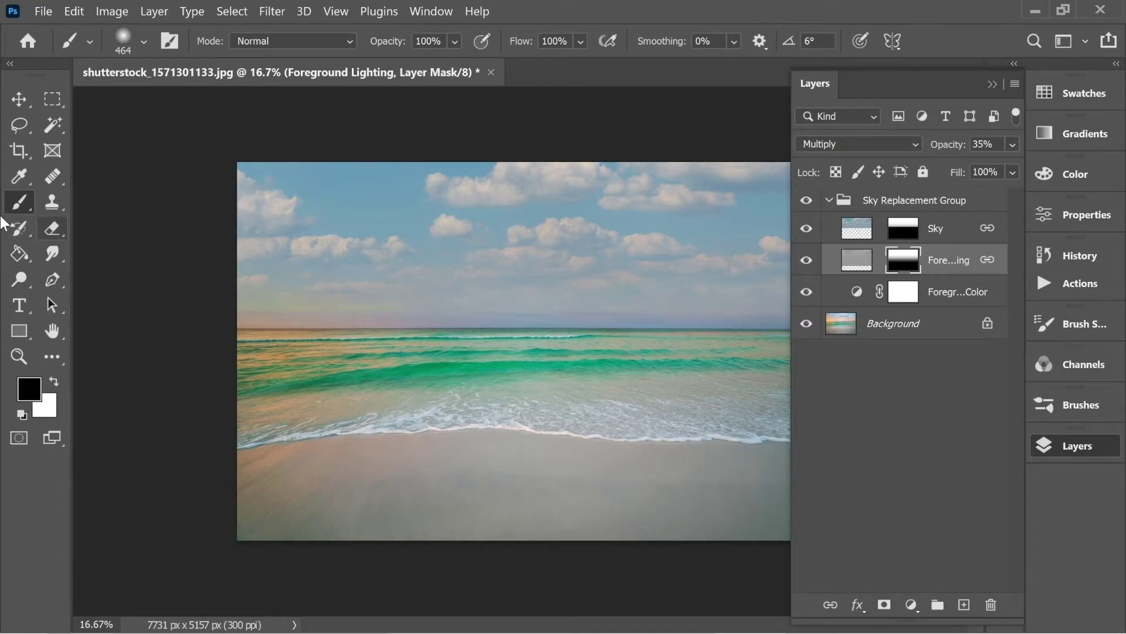
{"action": "left_click", "coordinate": [456, 41]}
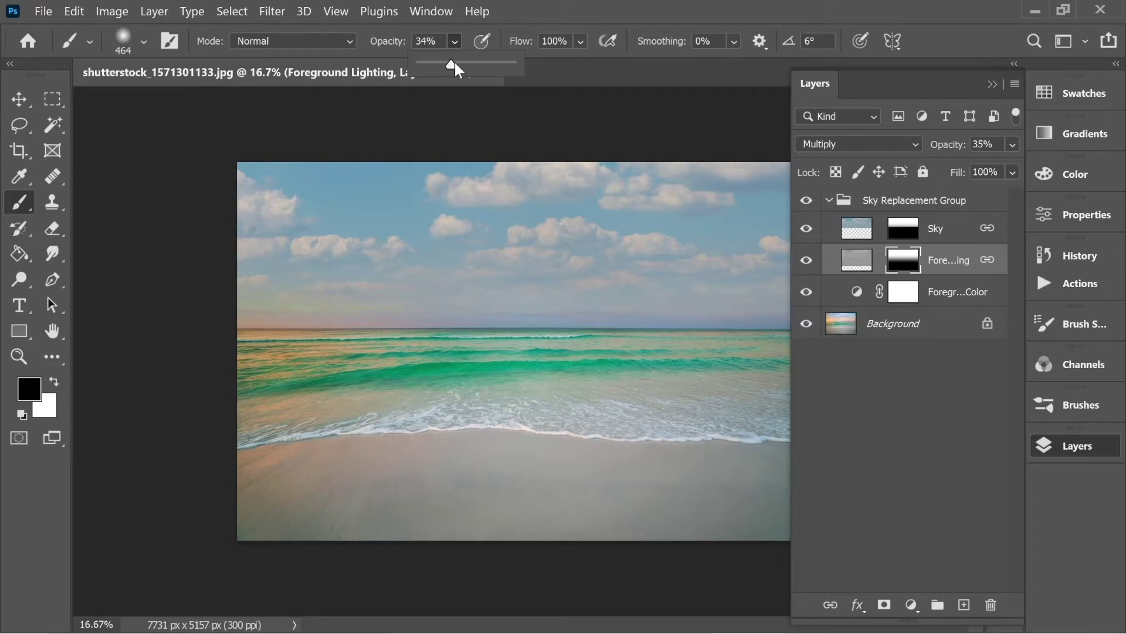
{"action": "left_click", "coordinate": [143, 41]}
{"action": "left_click_drag", "start_coordinate": [217, 102], "coordinate": [227, 99]}
{"action": "left_click", "coordinate": [491, 339]}
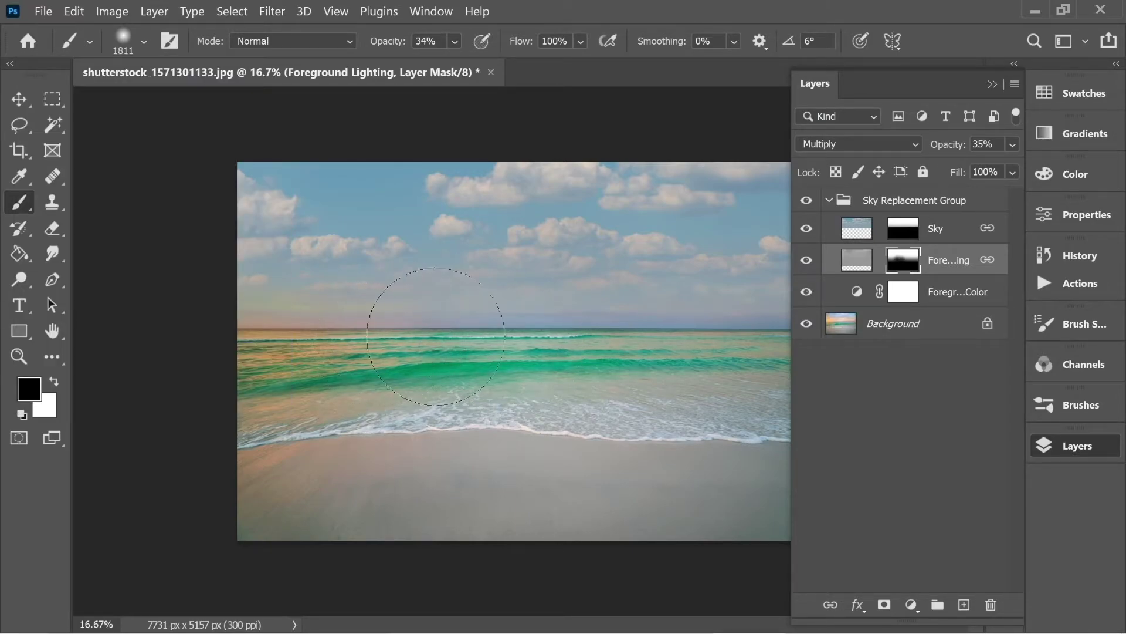
{"action": "left_click_drag", "start_coordinate": [651, 341], "coordinate": [663, 340]}
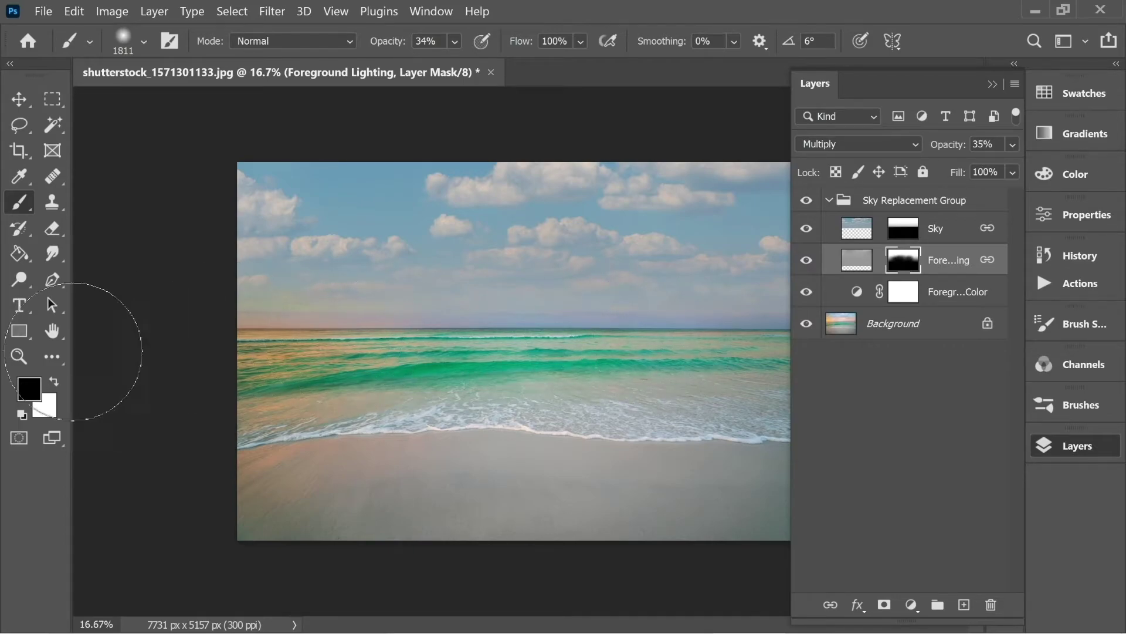
- Try painting white over the horizon on the Foreground Lighting mask, and undo all brush strokes on that mask
{"action": "left_click", "coordinate": [54, 382]}
{"action": "mouse_move", "coordinate": [496, 339]}
{"action": "left_mouse_down"}
{"action": "mouse_move", "coordinate": [540, 291]}
{"action": "mouse_move", "coordinate": [716, 298]}
{"action": "left_mouse_up"}
{"action": "left_click_drag", "start_coordinate": [845, 296], "coordinate": [850, 300]}
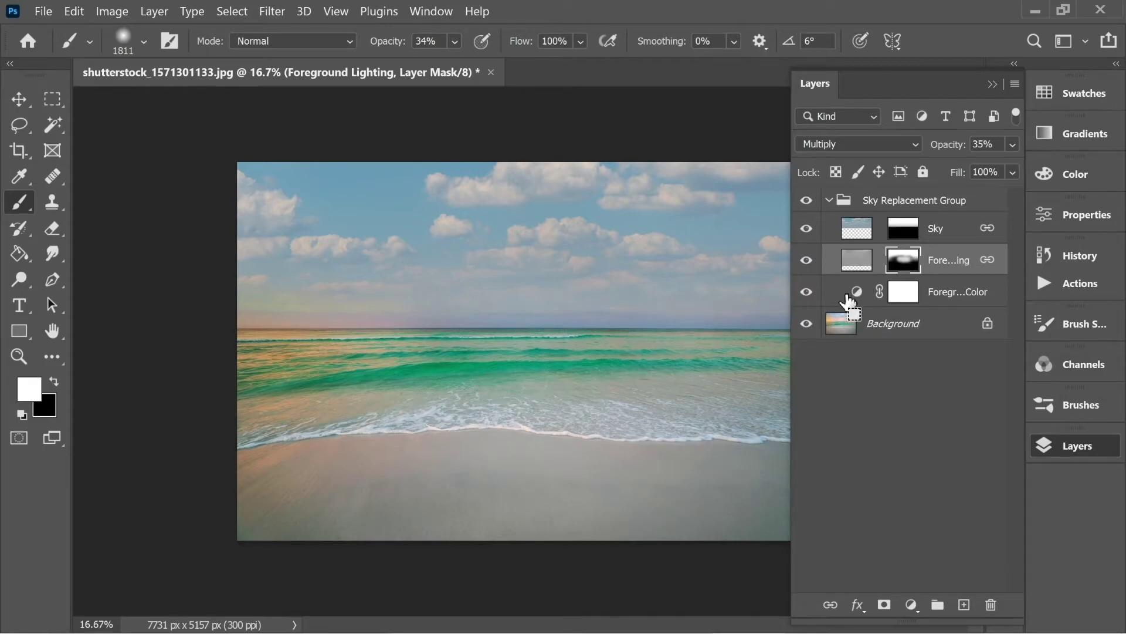
{"action": "key", "text": "ctrl+z"}
{"action": "key", "text": "ctrl+z"}
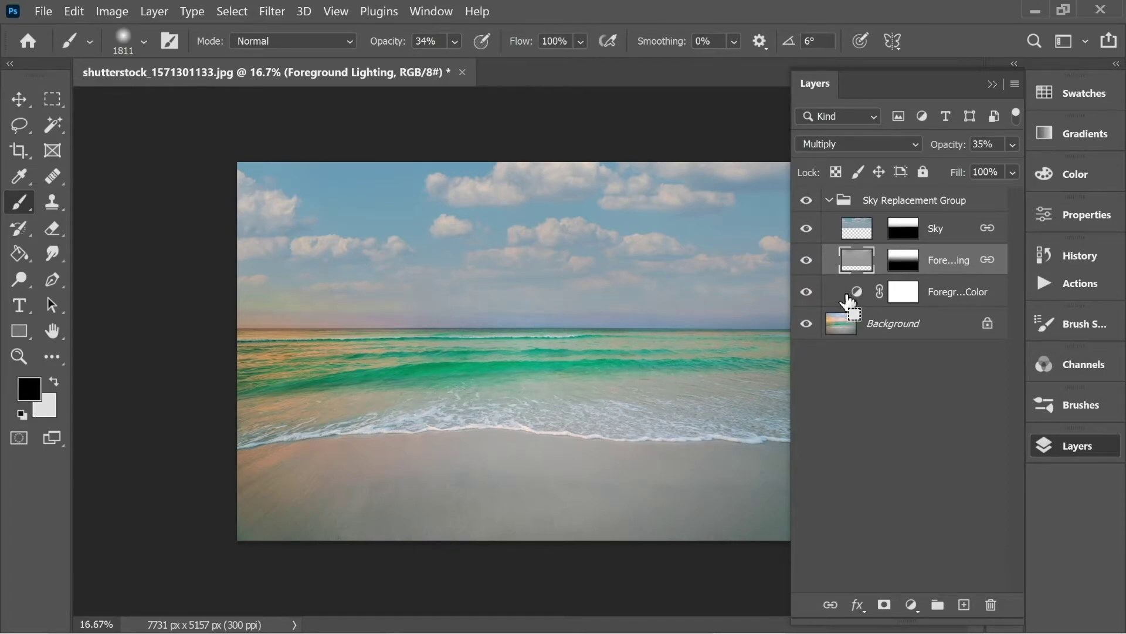
- Try brightening the image by lowering the white point input of the Foreground Color curves adjustment, and undo the change
{"action": "left_click", "coordinate": [902, 349]}
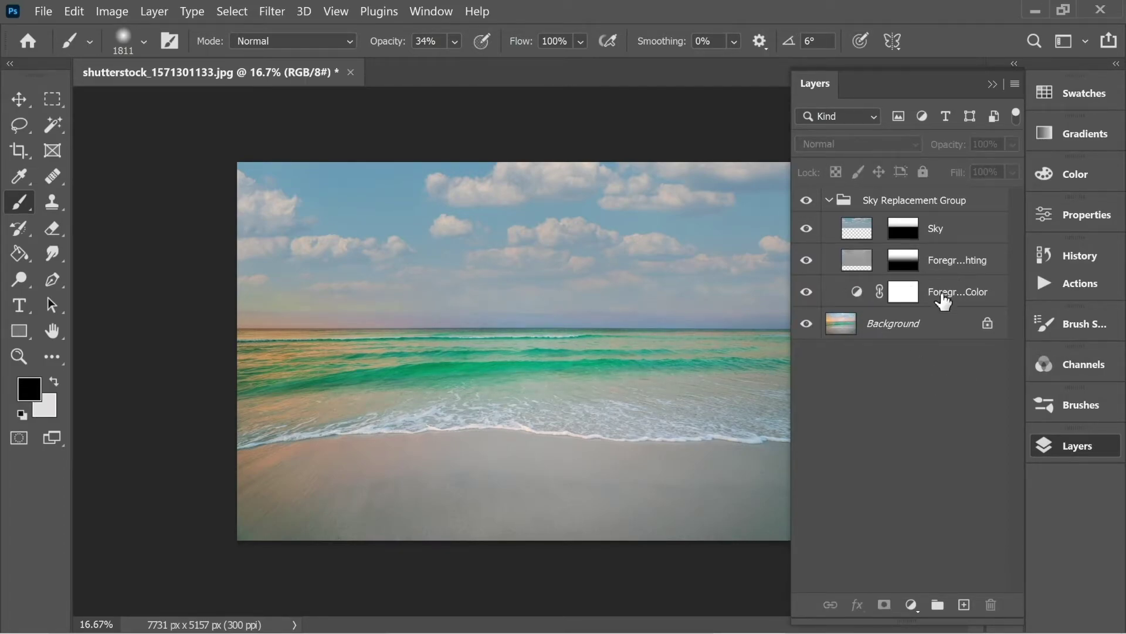
{"action": "left_click", "coordinate": [942, 292]}
{"action": "double_click", "coordinate": [857, 291]}
{"action": "left_click_drag", "start_coordinate": [991, 464], "coordinate": [946, 470]}
{"action": "key", "text": "ctrl+z"}
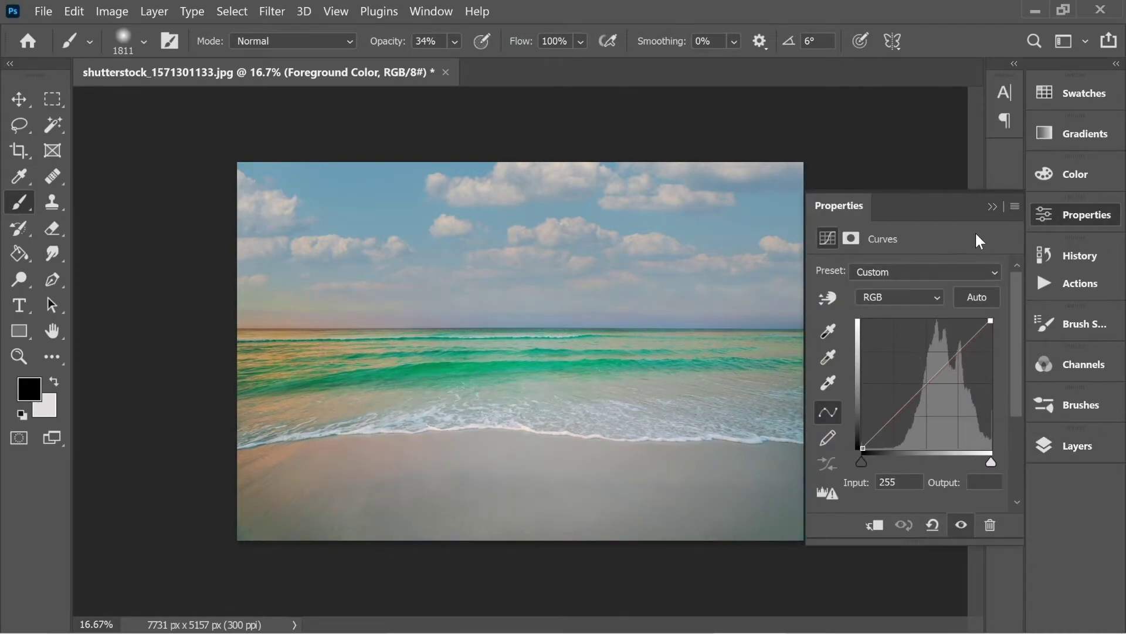
- Move the Foreground Color adjustment above the Sky layer and clip it to that layer with a clipping mask
{"action": "left_click", "coordinate": [992, 206]}
{"action": "left_click", "coordinate": [1078, 445]}
{"action": "left_click_drag", "start_coordinate": [938, 292], "coordinate": [937, 237]}
{"action": "right_click", "coordinate": [944, 233]}
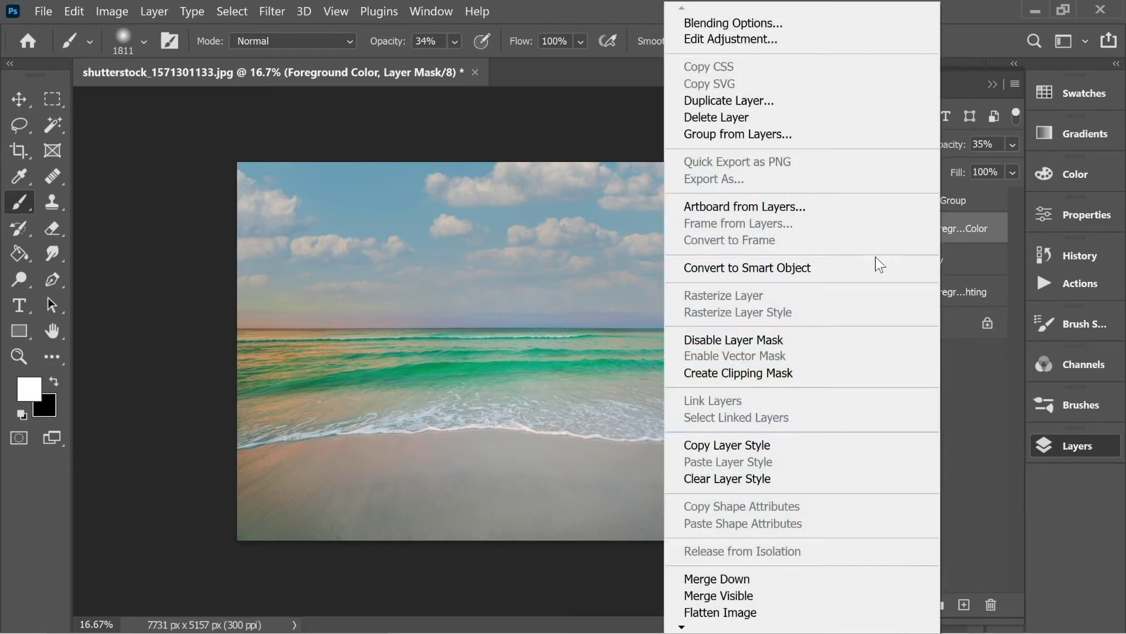
{"action": "left_click", "coordinate": [745, 373]}
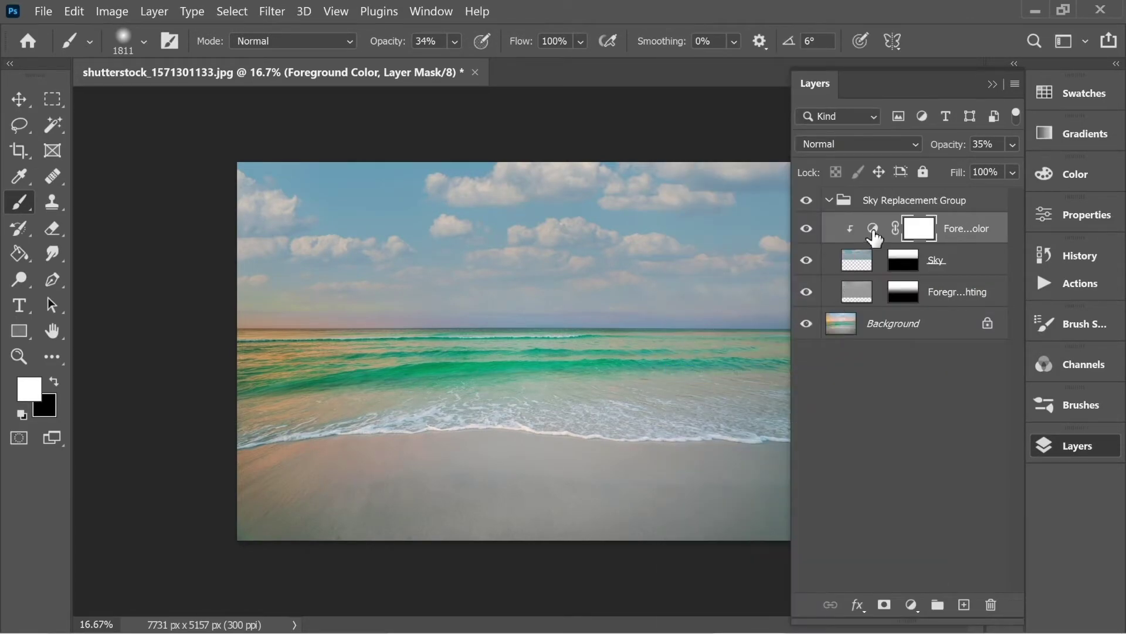
- Brighten only the new sky by setting the clipped curves adjustment's white point input to 162
{"action": "double_click", "coordinate": [873, 229]}
{"action": "left_click_drag", "start_coordinate": [994, 467], "coordinate": [944, 471]}
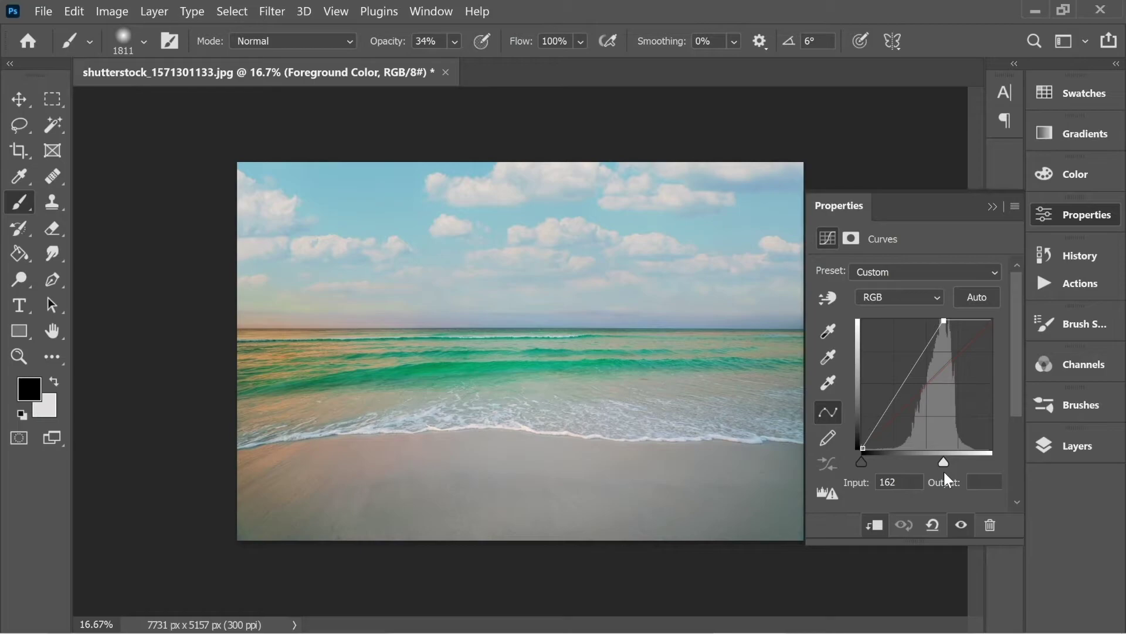
{"action": "left_click", "coordinate": [992, 207]}
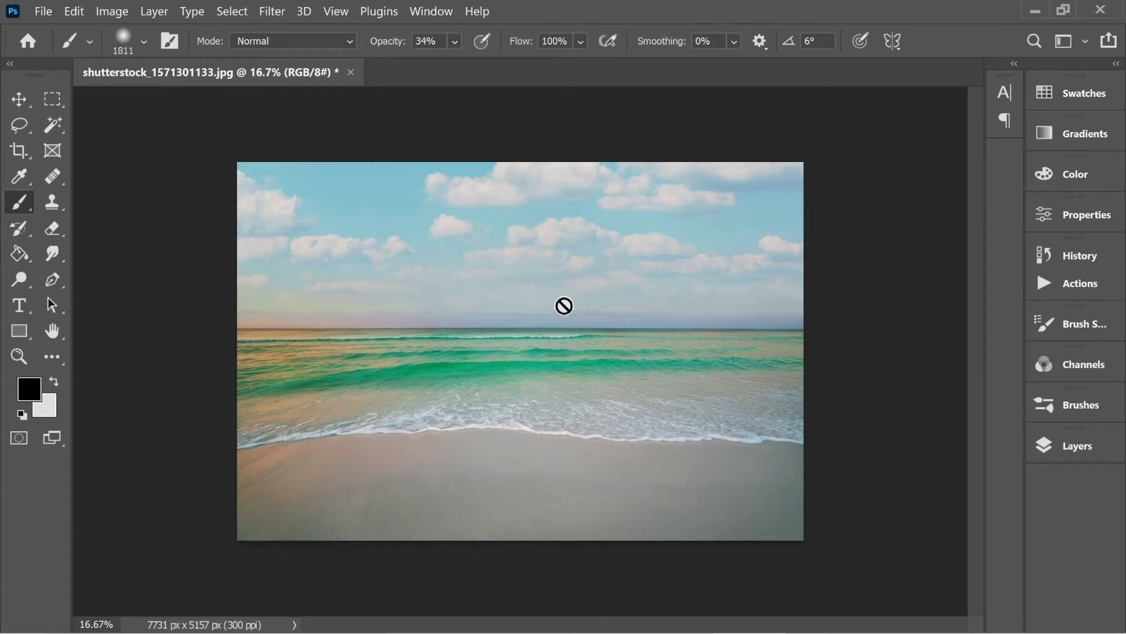
- Apply Sky Replacement to the open living-room photo with the pink sunset sky, Fade Edge 100 and output to New Layers
{"action": "left_click", "coordinate": [25, 101]}
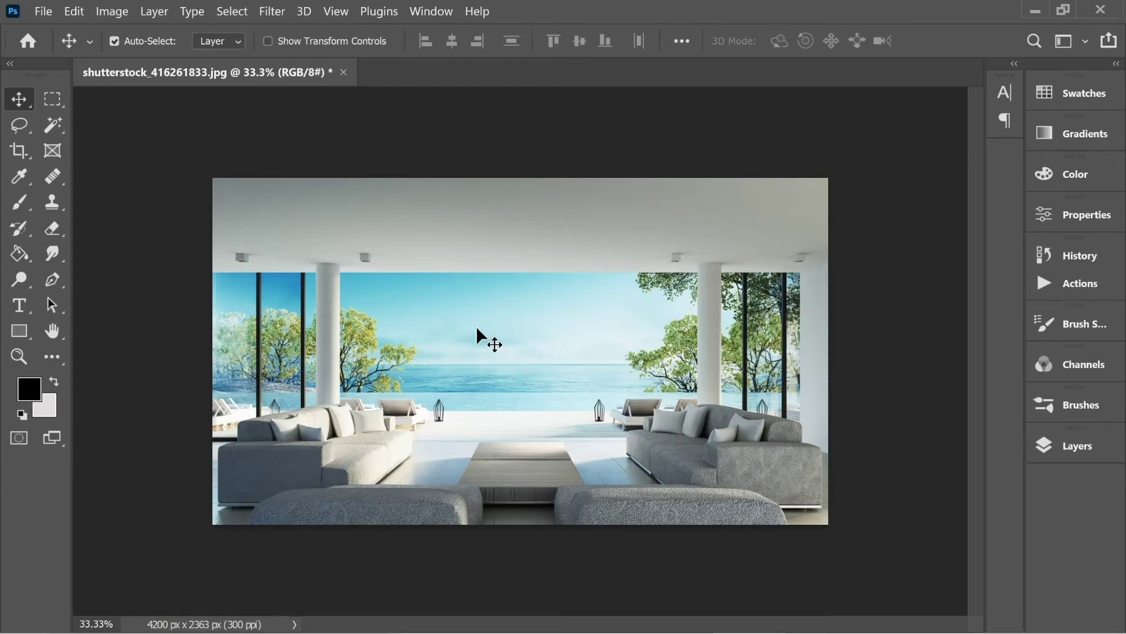
{"action": "left_click", "coordinate": [74, 11]}
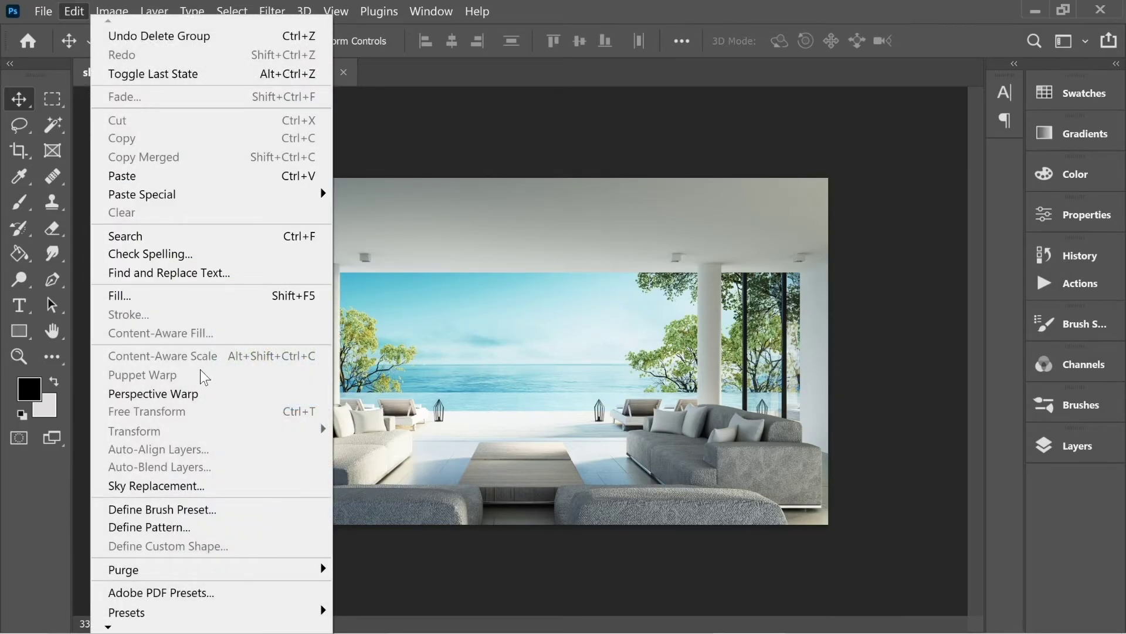
{"action": "left_click", "coordinate": [205, 485]}
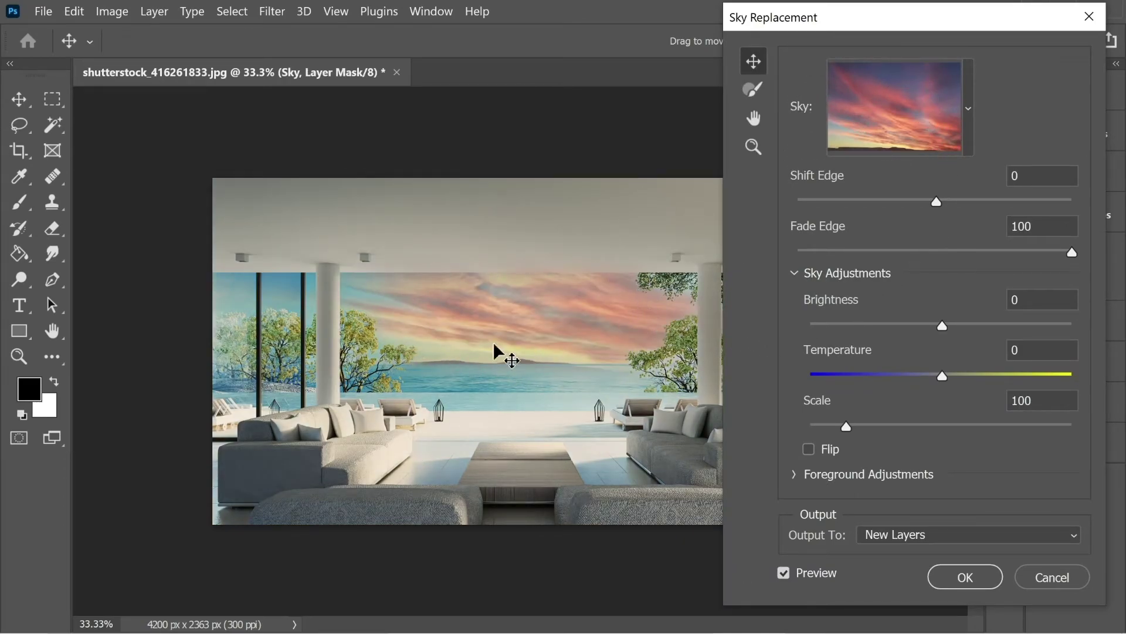
{"action": "left_click", "coordinate": [965, 577]}
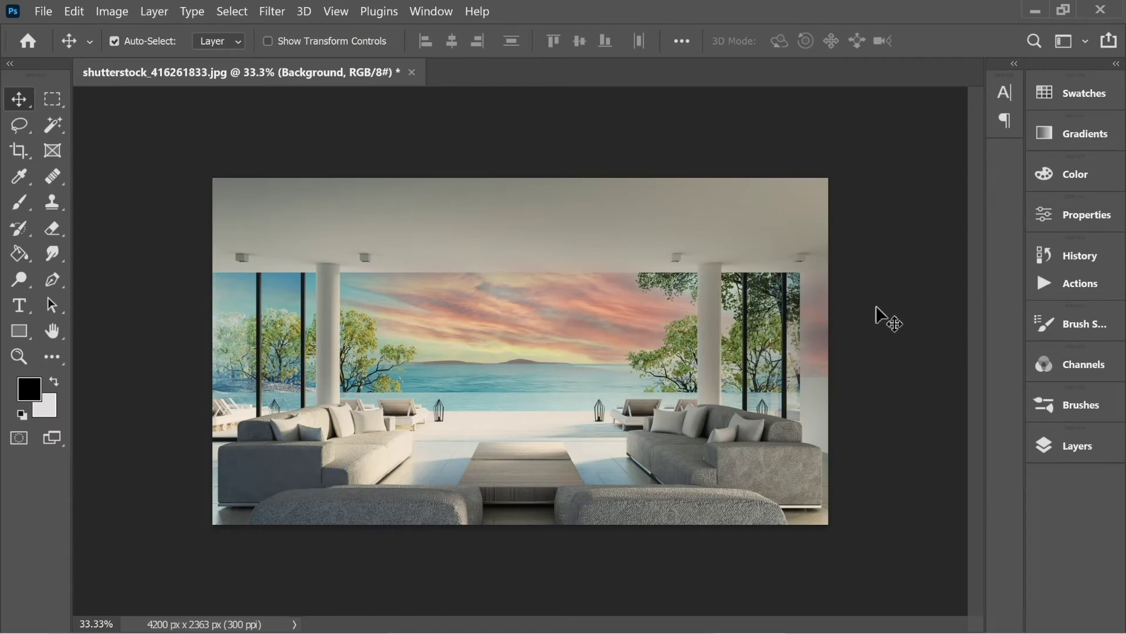
- Shift the Sky layer's image slightly upward with the Move tool so more of its distant island shows above the sea
{"action": "left_click", "coordinate": [1046, 446]}
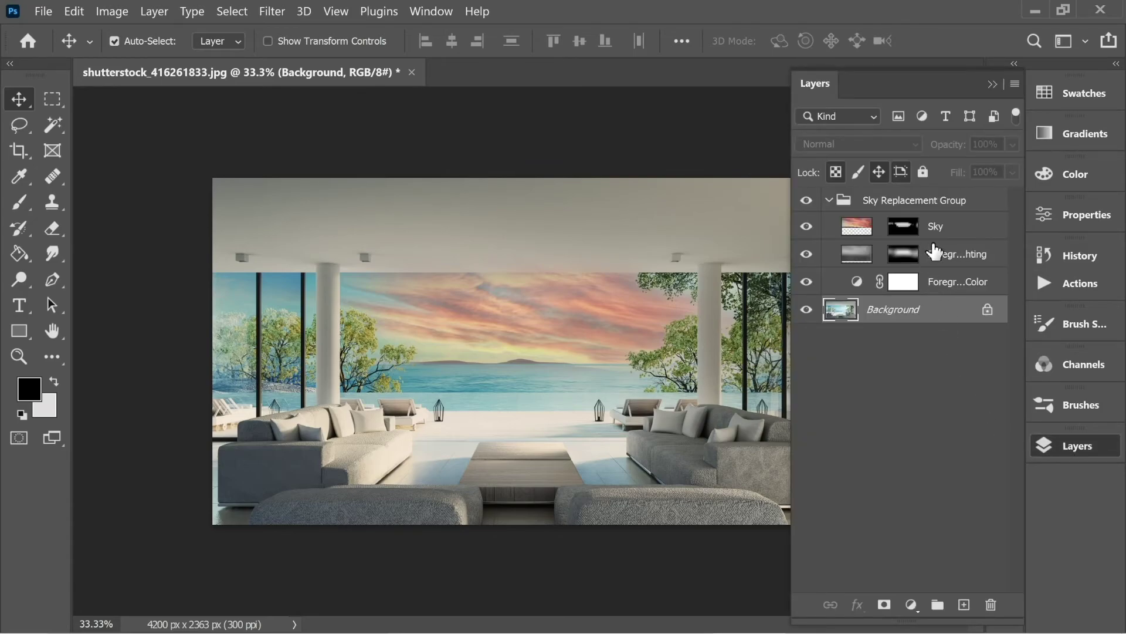
{"action": "left_click", "coordinate": [944, 233]}
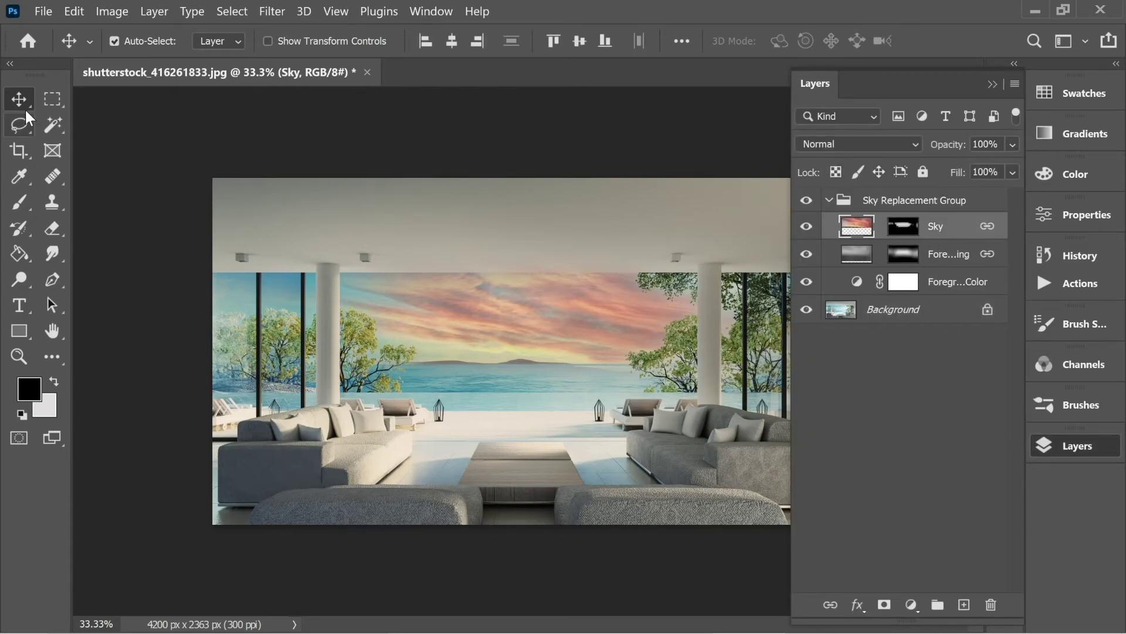
{"action": "left_click_drag", "start_coordinate": [590, 389], "coordinate": [629, 368]}
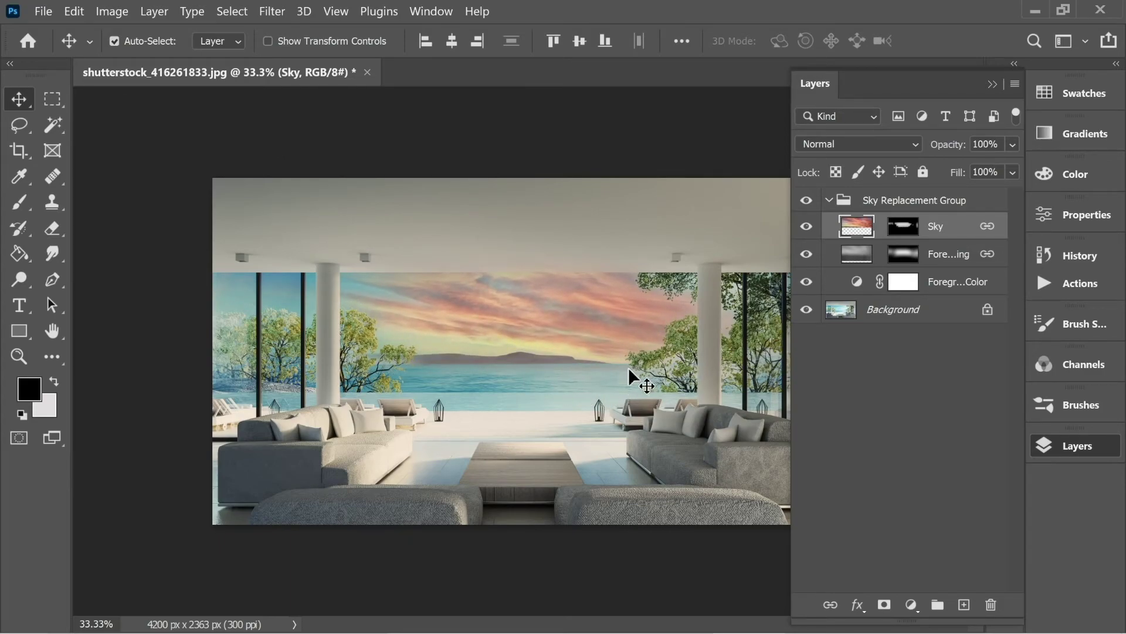
- Paint black on the Sky layer mask over the wall beside the windows, using the Brush at size 127 and 100% opacity
{"action": "left_click", "coordinate": [904, 233]}
{"action": "left_click", "coordinate": [991, 84]}
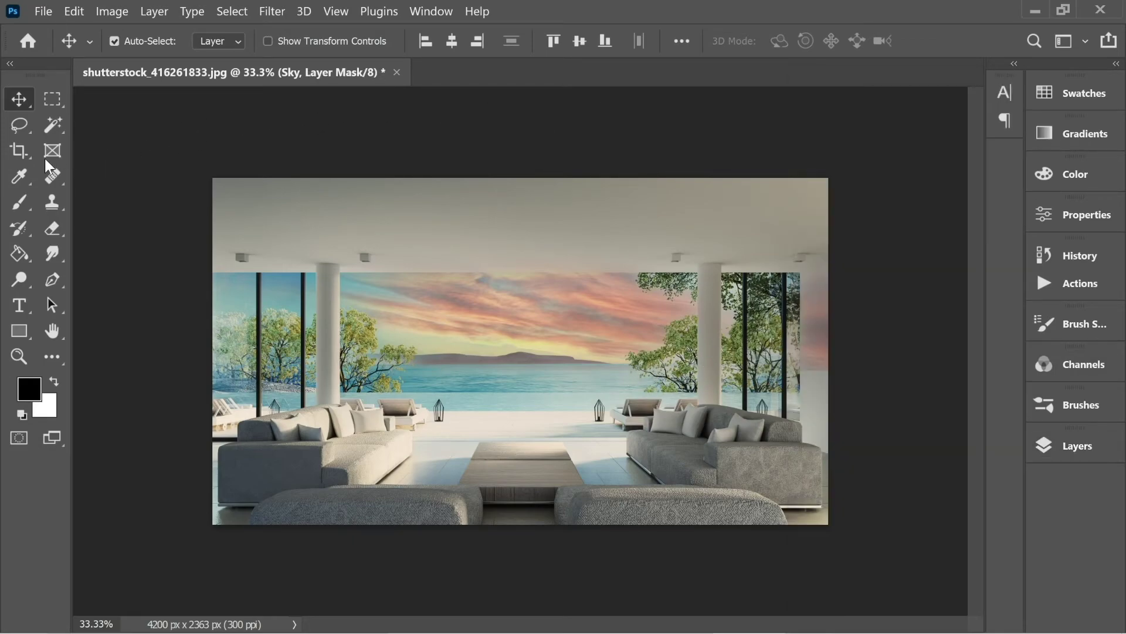
{"action": "left_click", "coordinate": [20, 203]}
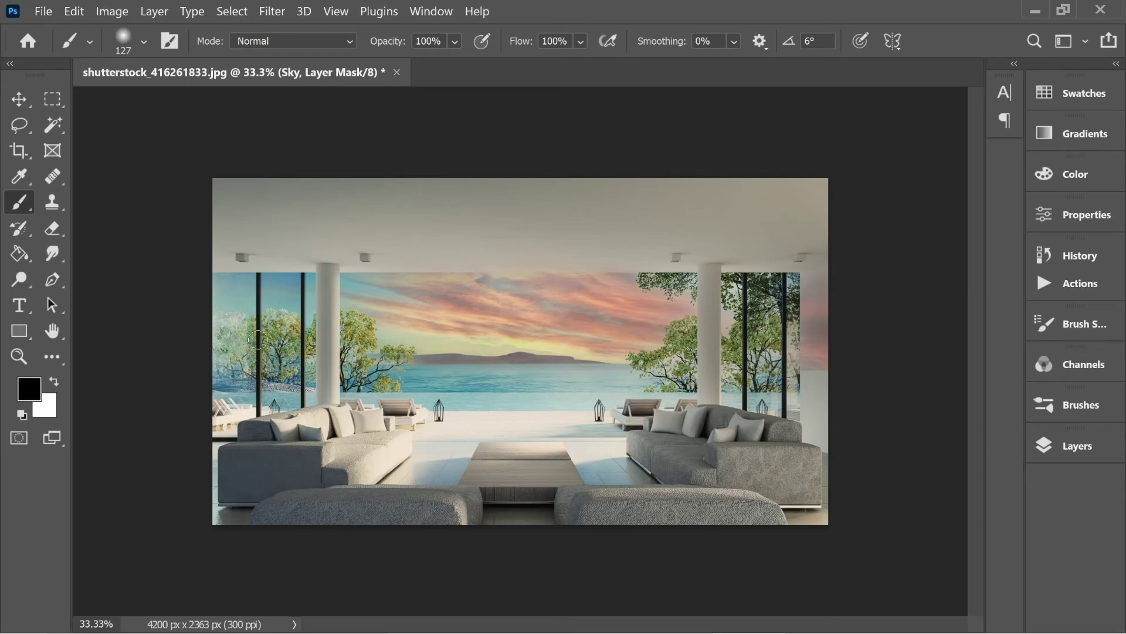
{"action": "left_click_drag", "start_coordinate": [833, 274], "coordinate": [821, 393]}
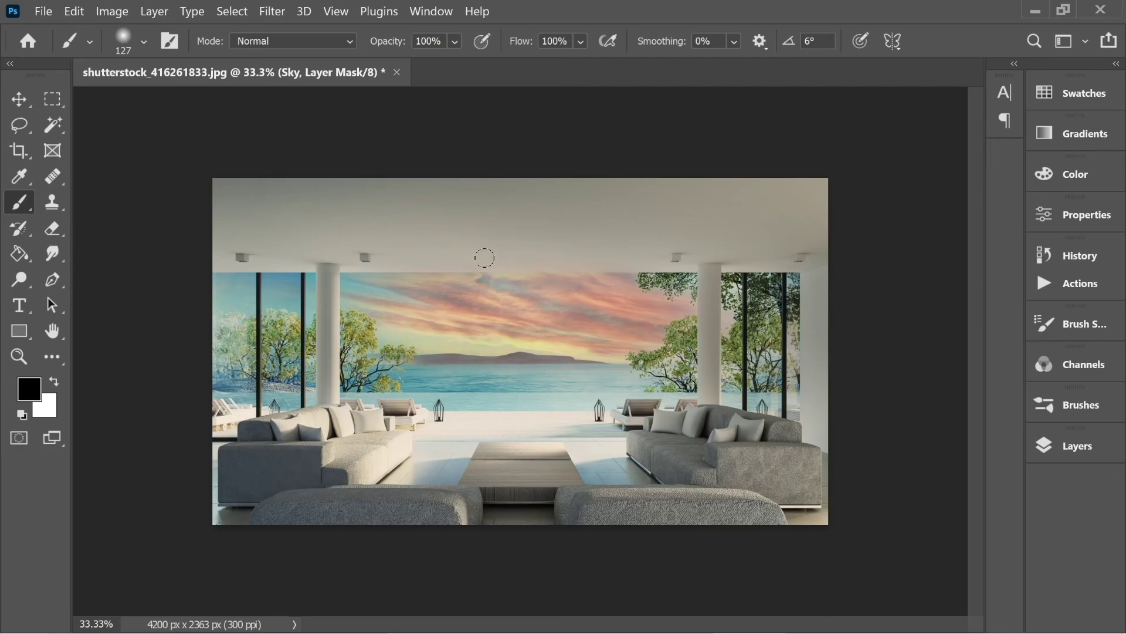
- Try confining Sky mask painting to the ceiling with a rectangular marquee ending at the windows' upper edge, and deselect
{"action": "left_click", "coordinate": [52, 98]}
{"action": "left_click_drag", "start_coordinate": [219, 182], "coordinate": [771, 272]}
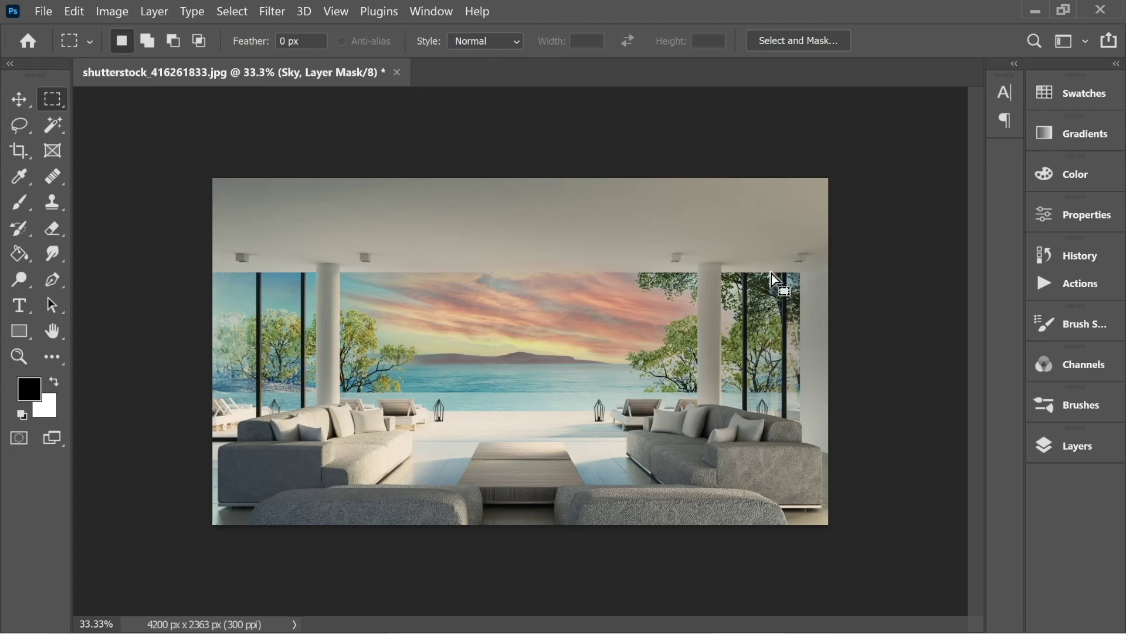
{"action": "left_click", "coordinate": [20, 202]}
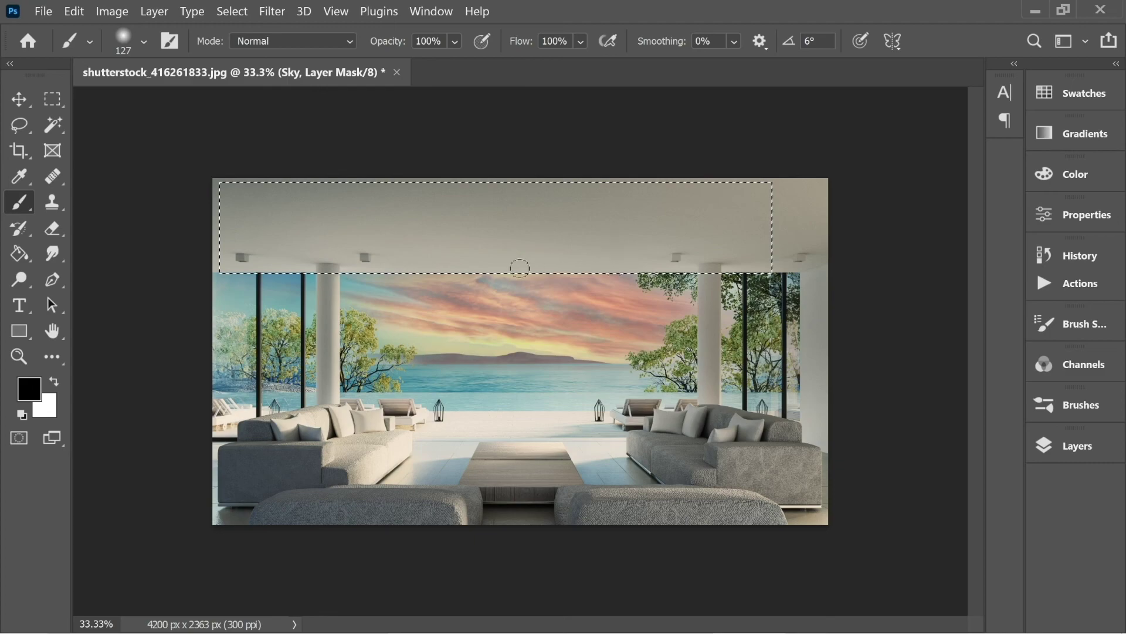
{"action": "key", "text": "m"}
{"action": "left_click", "coordinate": [166, 115]}
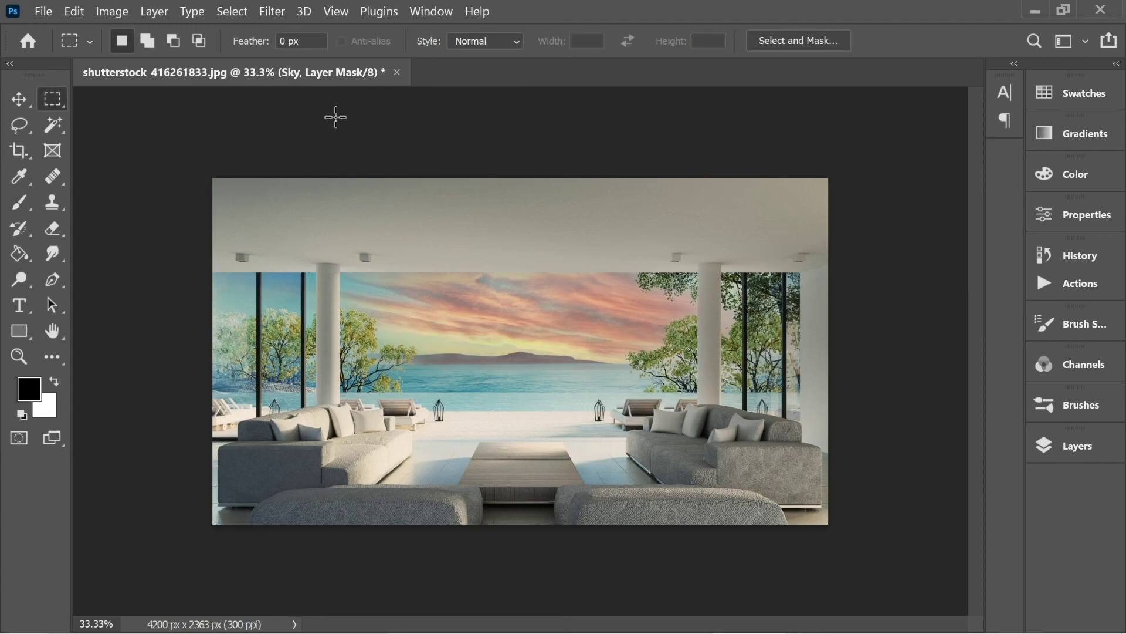